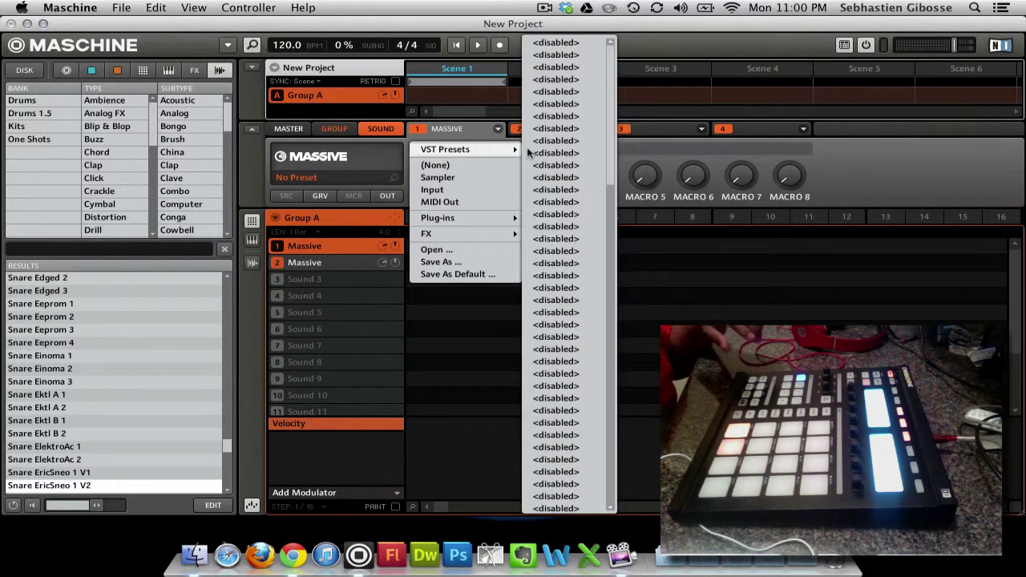
- Step Sound 1's Massive forward four presets to ARP & SEQ - RIFFA and close the editor
{"action": "left_click", "coordinate": [828, 167]}
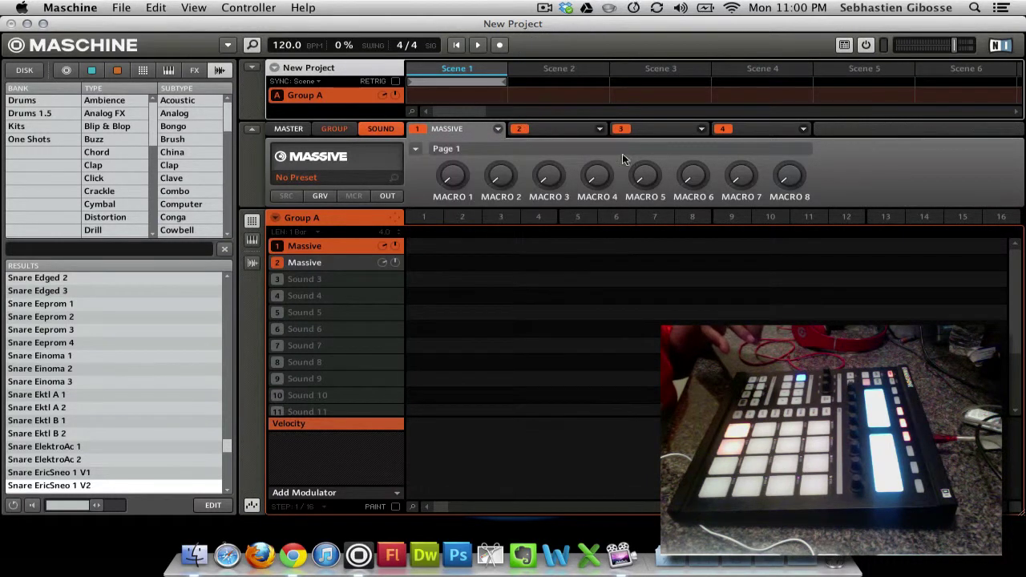
{"action": "left_click", "coordinate": [447, 137]}
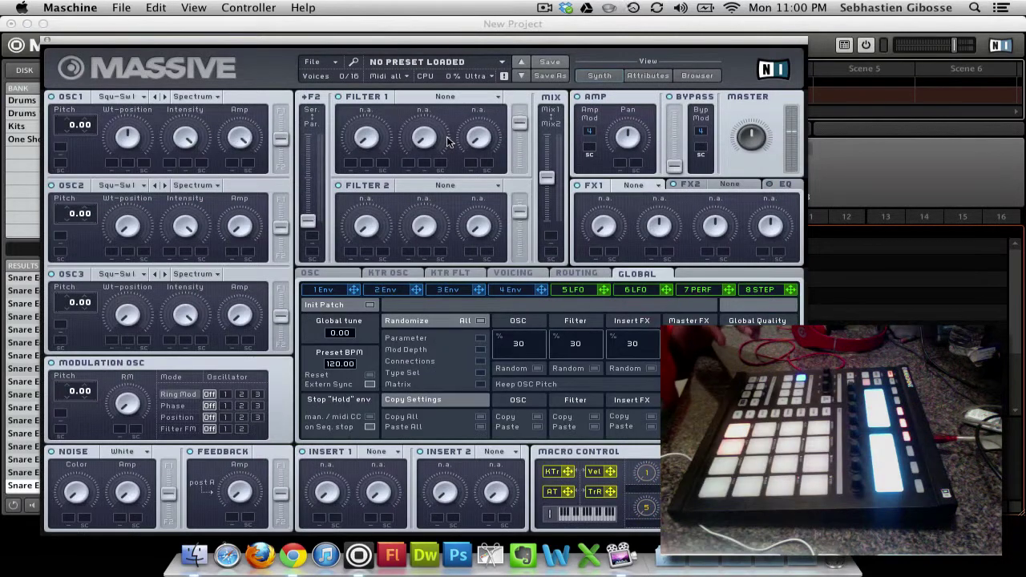
{"action": "left_click", "coordinate": [522, 77]}
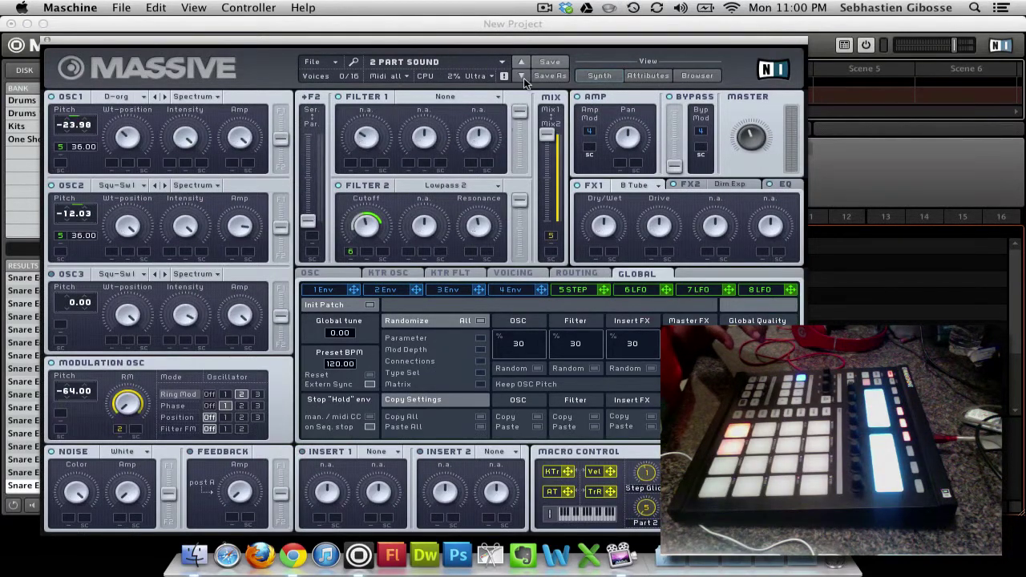
{"action": "left_click", "coordinate": [522, 76]}
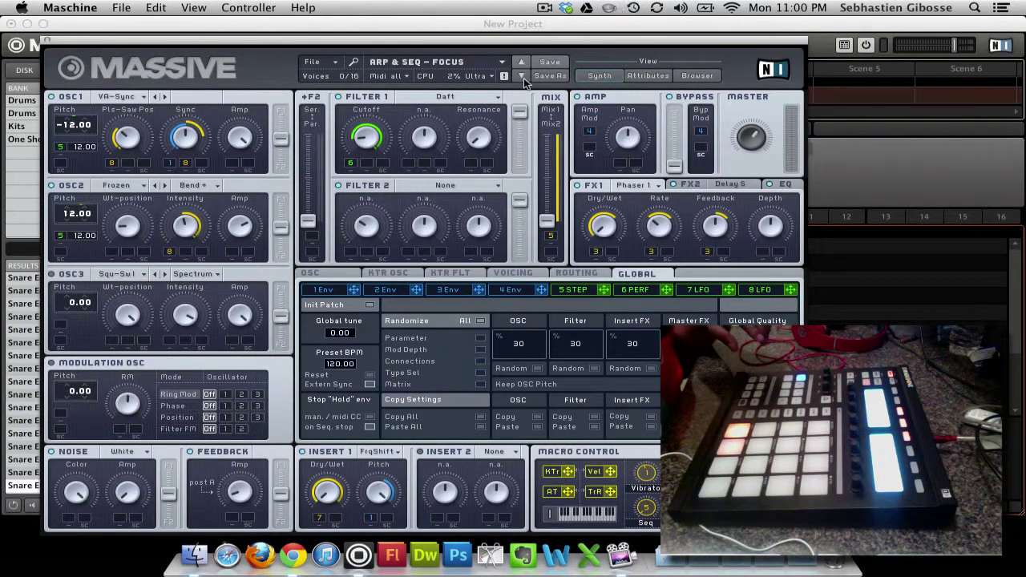
{"action": "left_click", "coordinate": [522, 77]}
{"action": "left_click", "coordinate": [522, 76]}
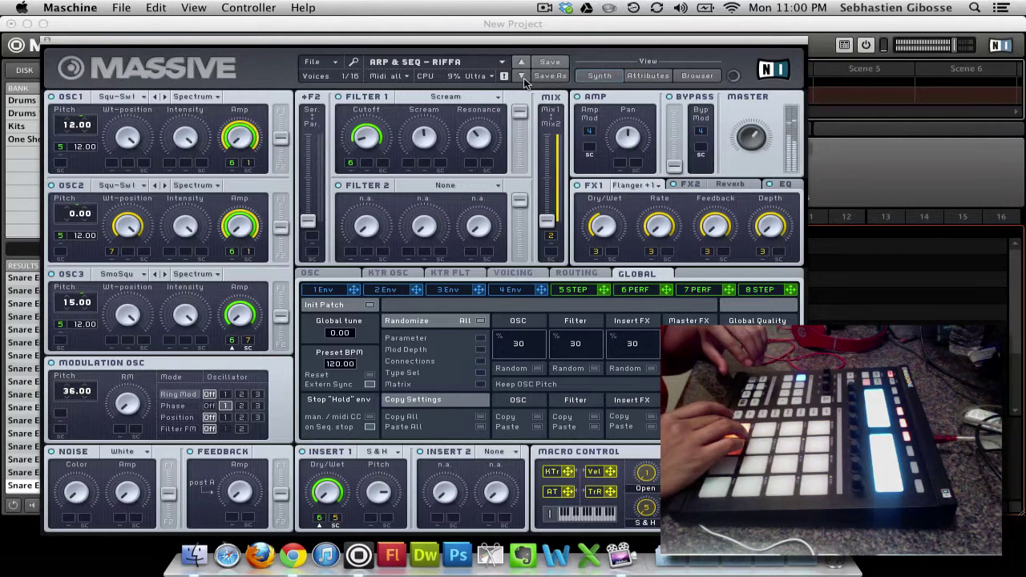
{"action": "left_click", "coordinate": [46, 40]}
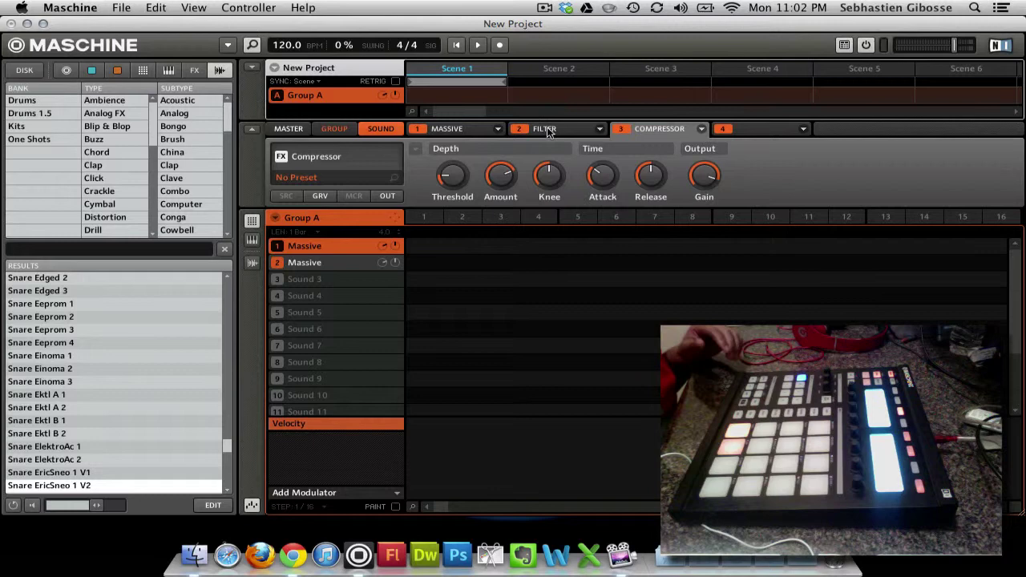
- Reset Group A from its context menu, clearing every sound and its plug-ins
{"action": "right_click", "coordinate": [346, 103]}
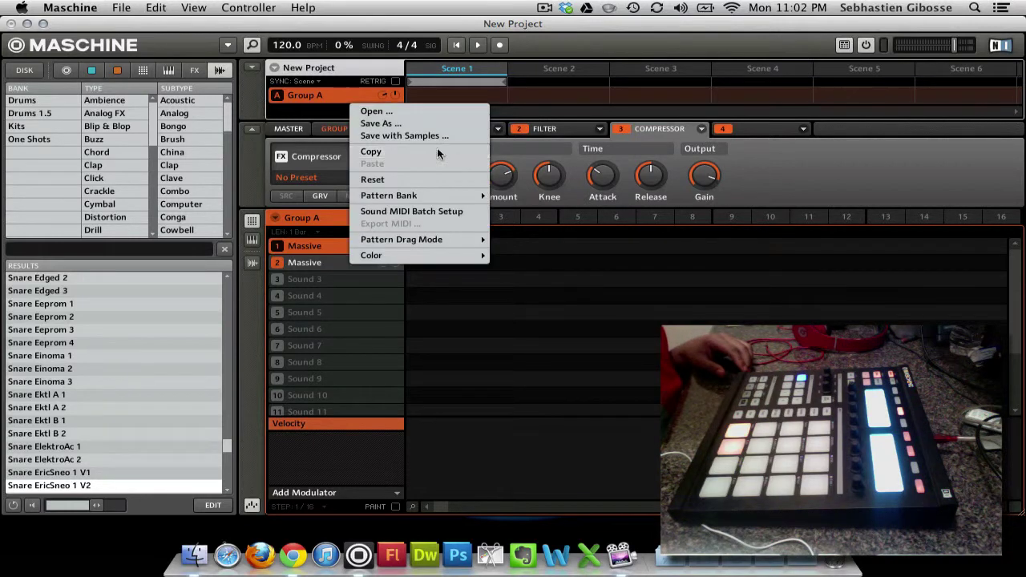
{"action": "left_click", "coordinate": [429, 181]}
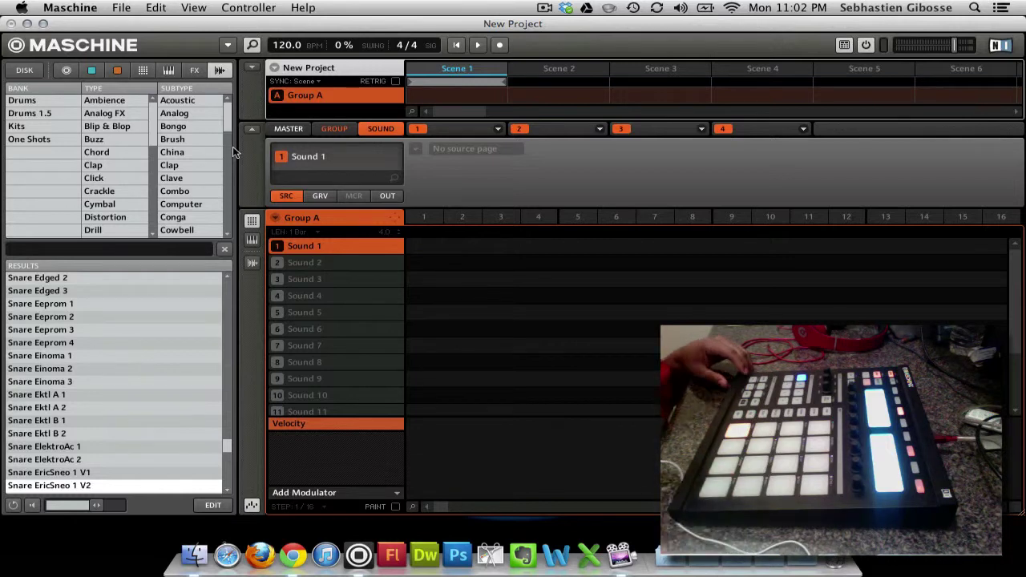
- Switch the browser to DISK and expand Documents to reveal the Music Stuff folders
{"action": "left_click", "coordinate": [23, 72]}
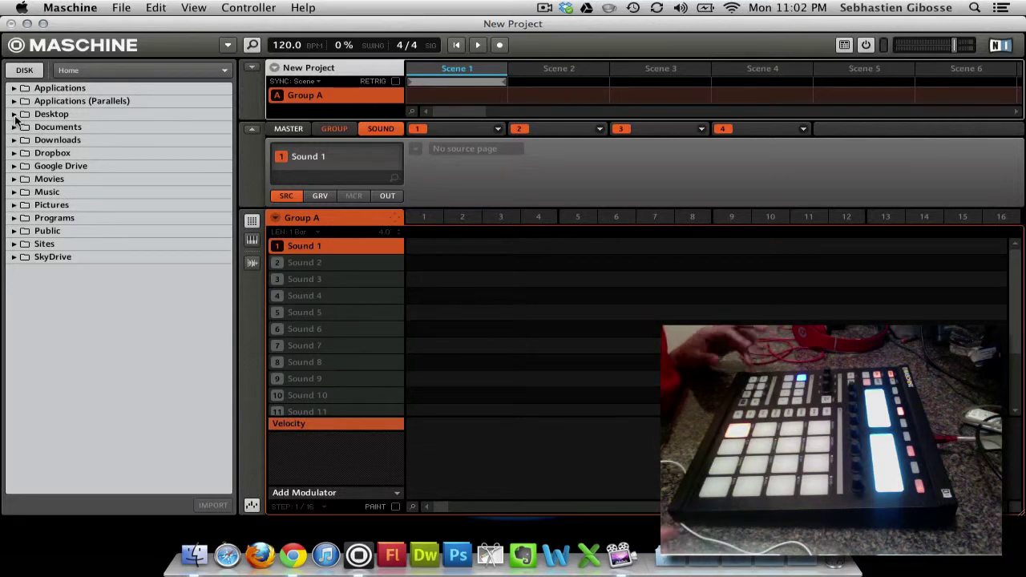
{"action": "left_click", "coordinate": [24, 71]}
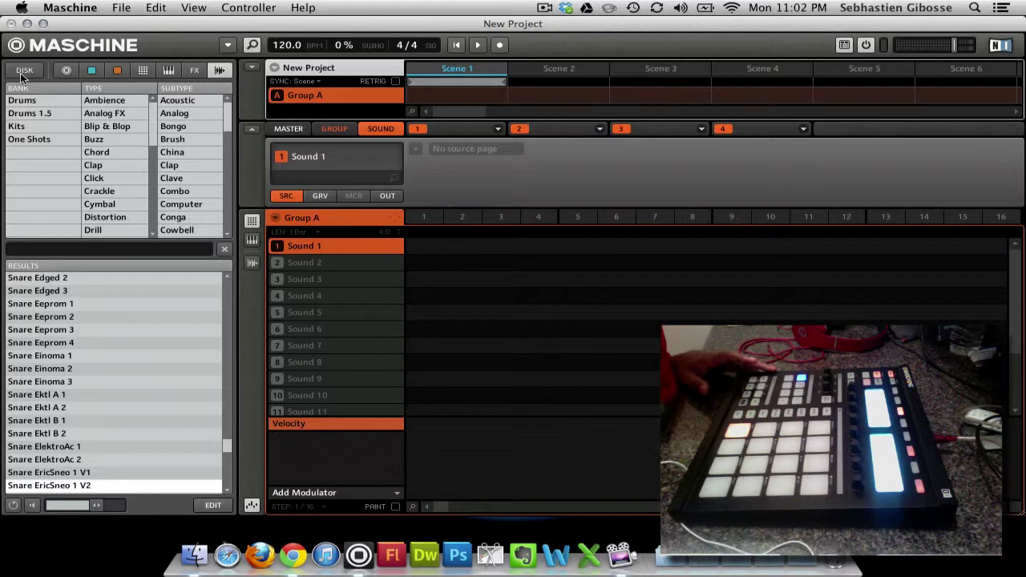
{"action": "left_click", "coordinate": [22, 73]}
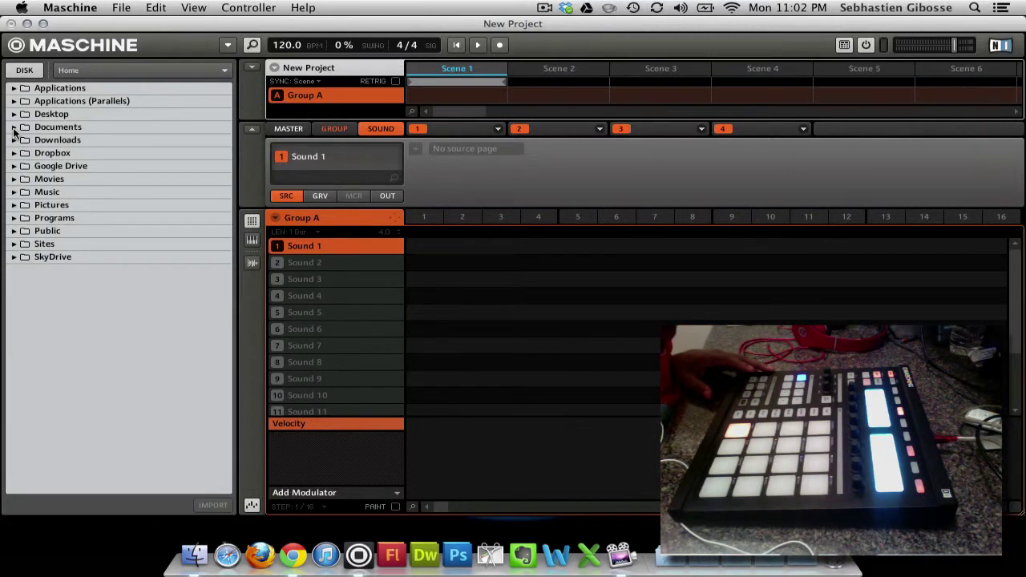
{"action": "left_click", "coordinate": [14, 128]}
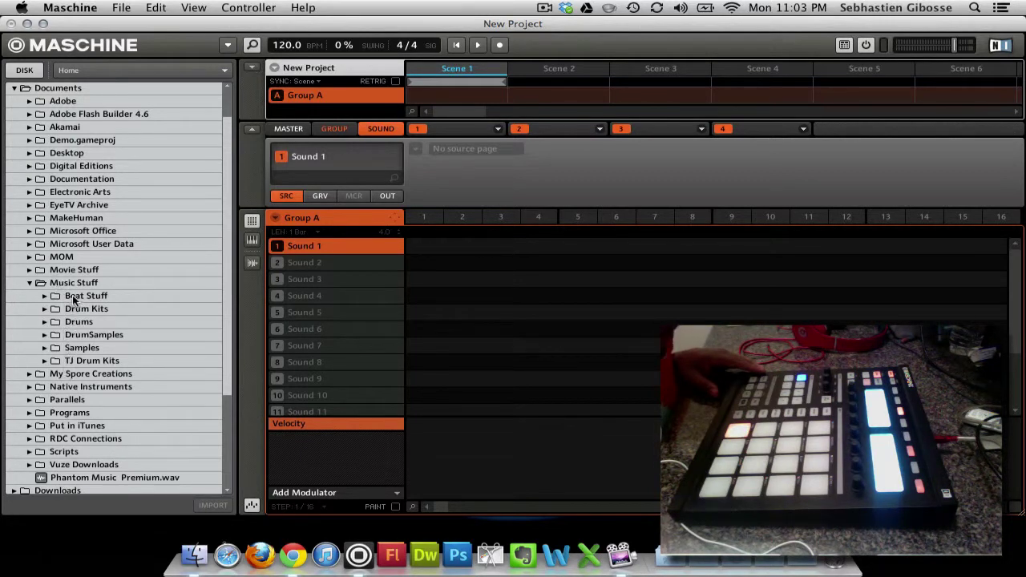
{"action": "scroll", "coordinate": [65, 362], "scroll_direction": "down", "scroll_amount": 2}
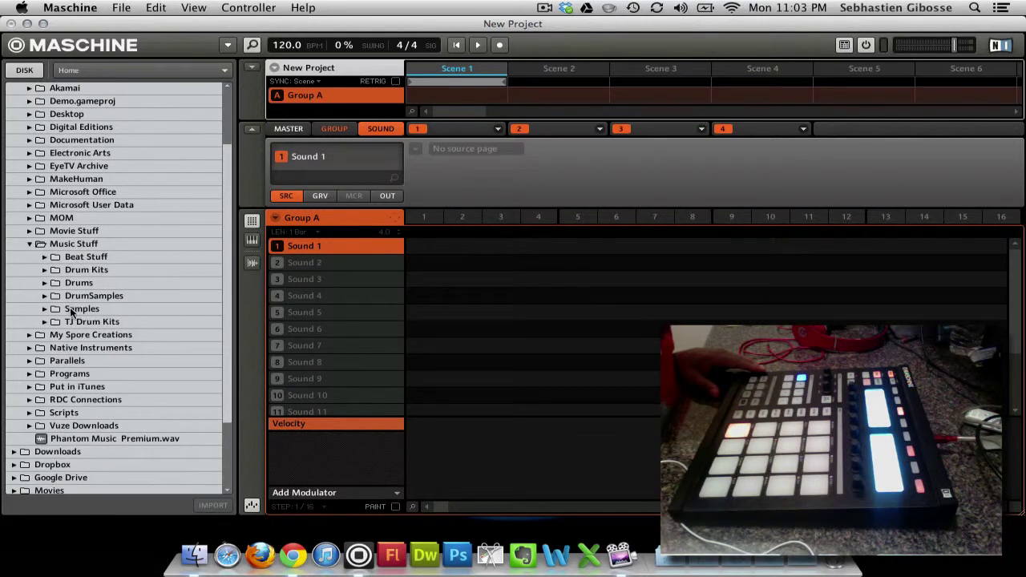
{"action": "scroll", "coordinate": [74, 294], "scroll_direction": "up", "scroll_amount": 1}
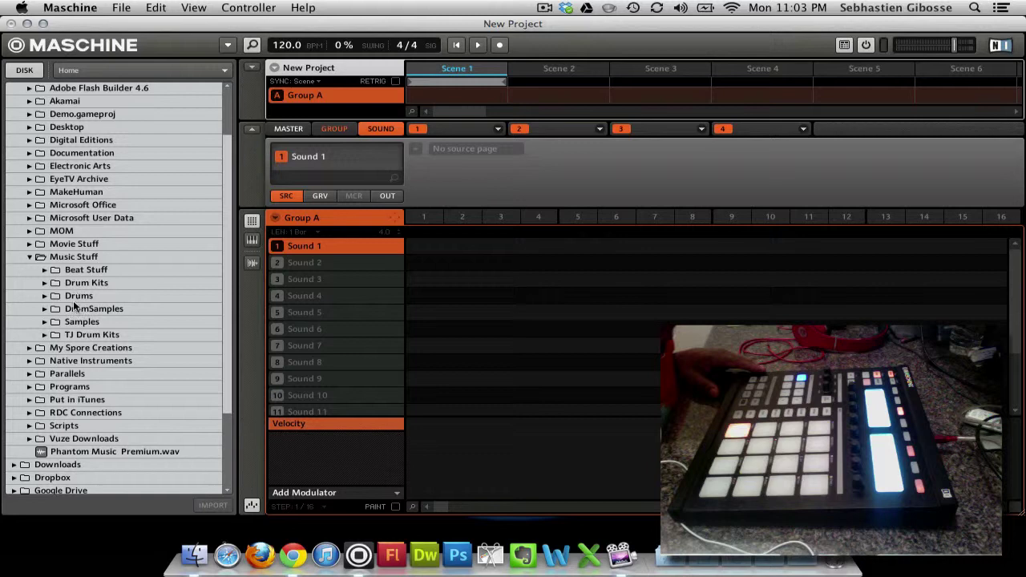
{"action": "scroll", "coordinate": [74, 324], "scroll_direction": "up", "scroll_amount": 4}
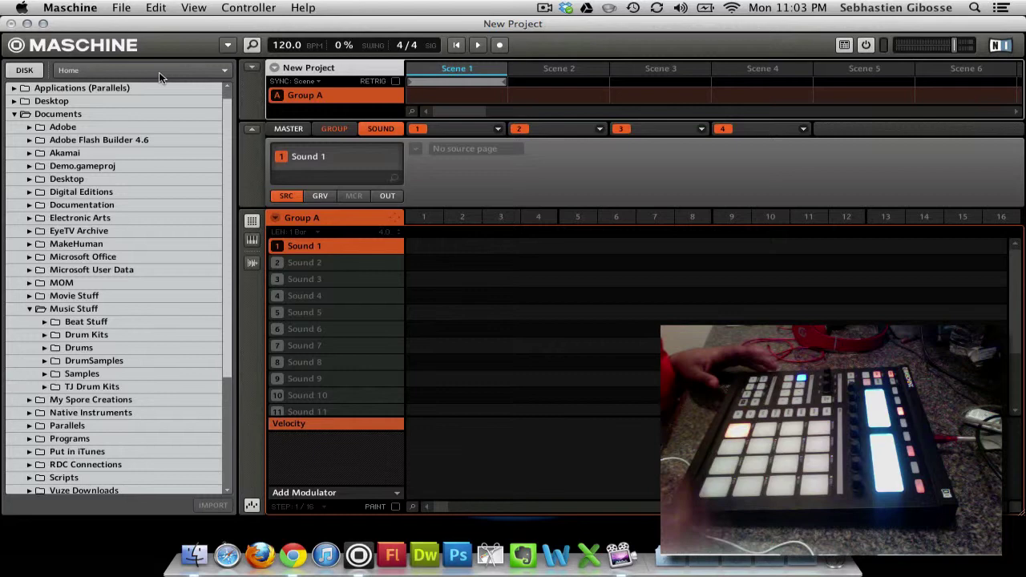
{"action": "left_click", "coordinate": [160, 70]}
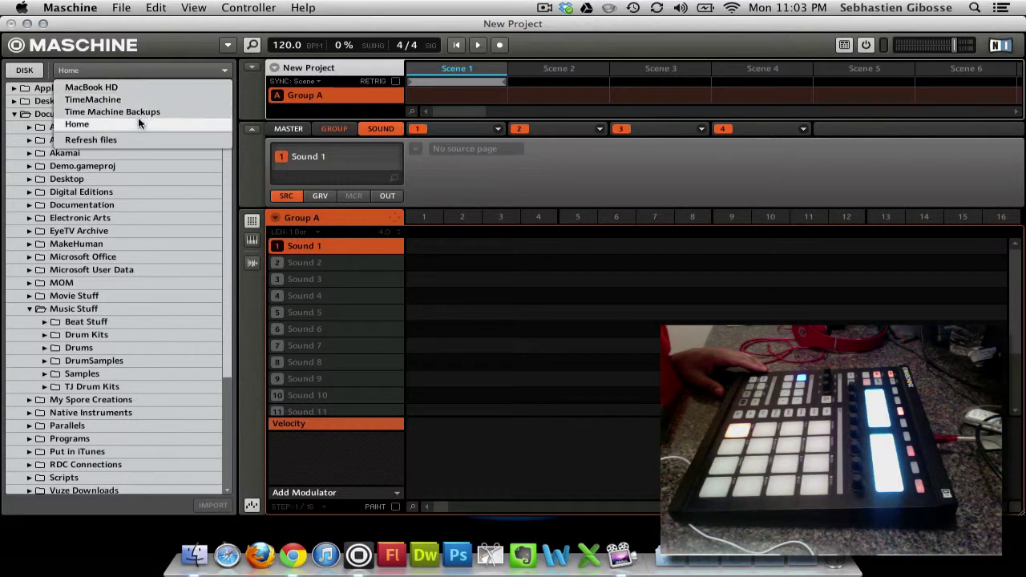
{"action": "left_click", "coordinate": [102, 141]}
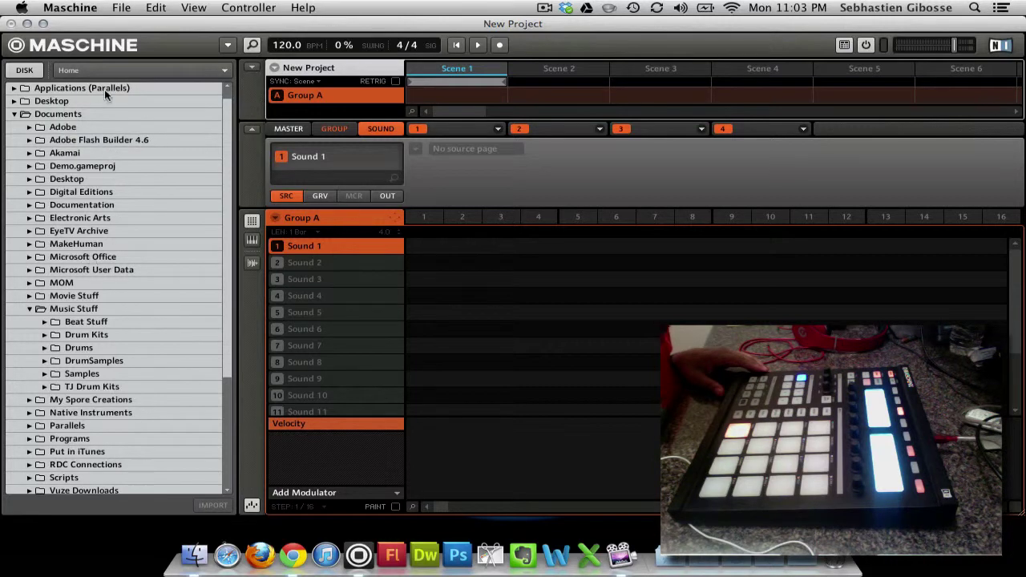
{"action": "left_click", "coordinate": [137, 77]}
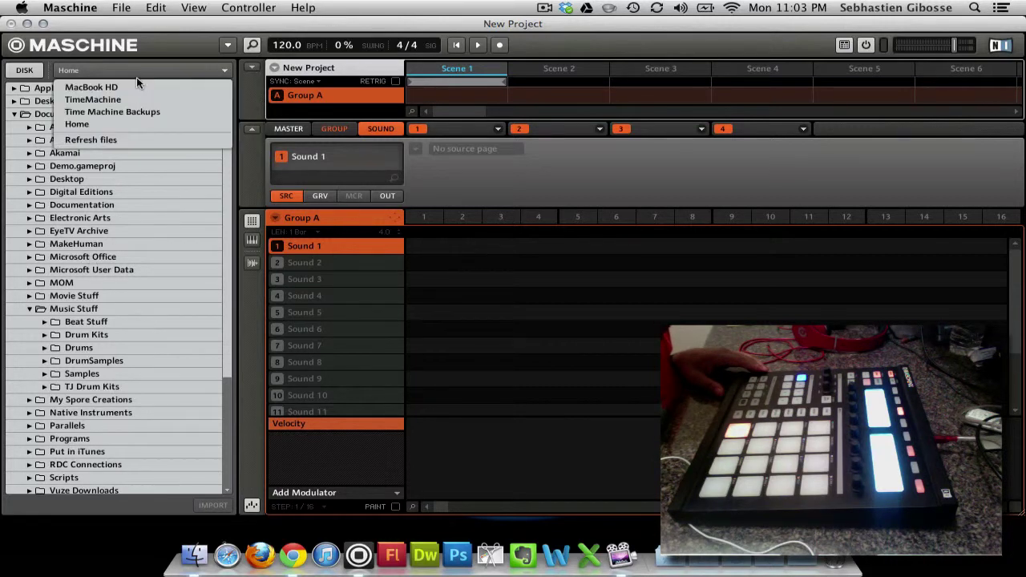
{"action": "left_click", "coordinate": [94, 138]}
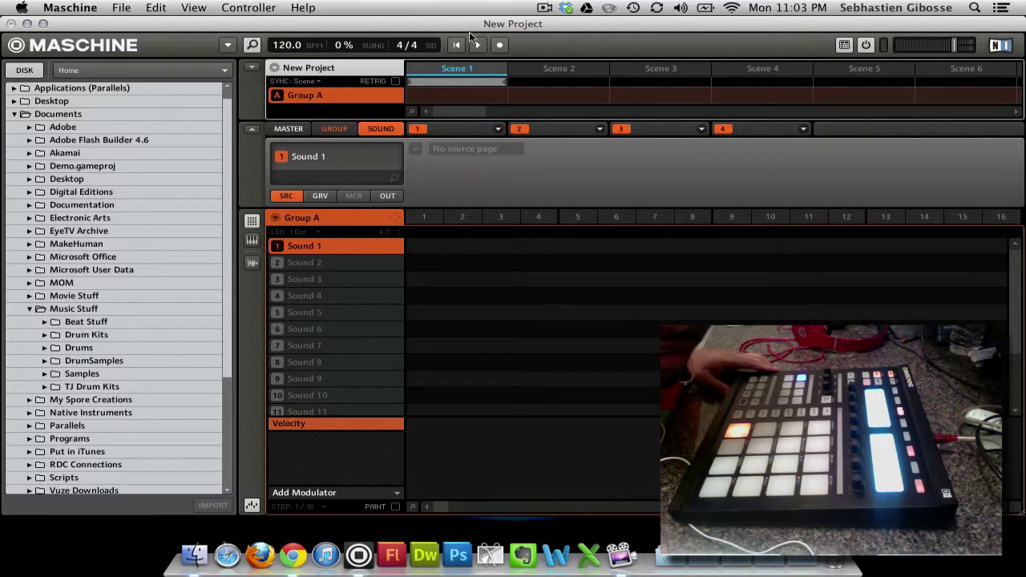
{"action": "left_click", "coordinate": [544, 9]}
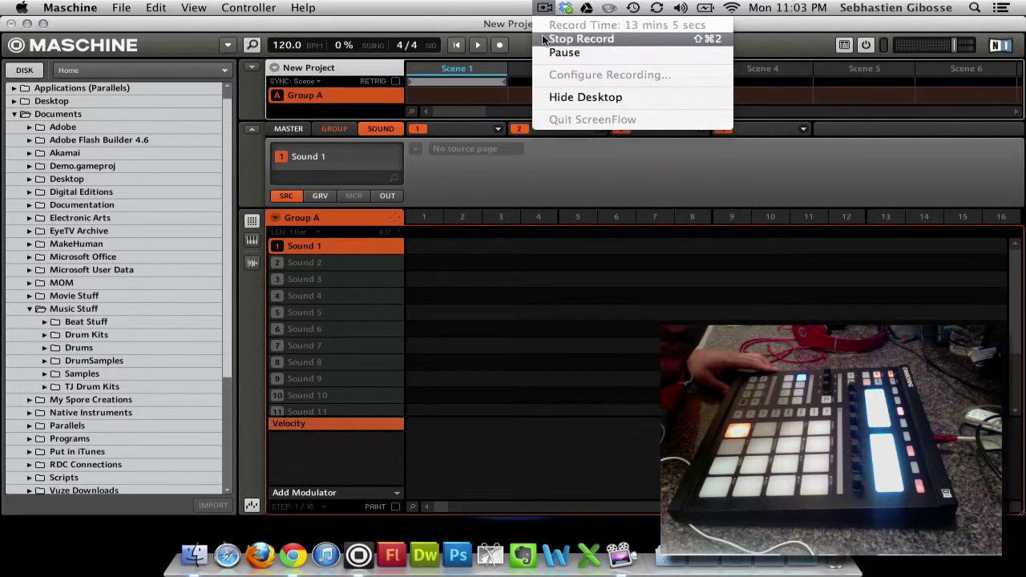
{"action": "left_click", "coordinate": [545, 39]}
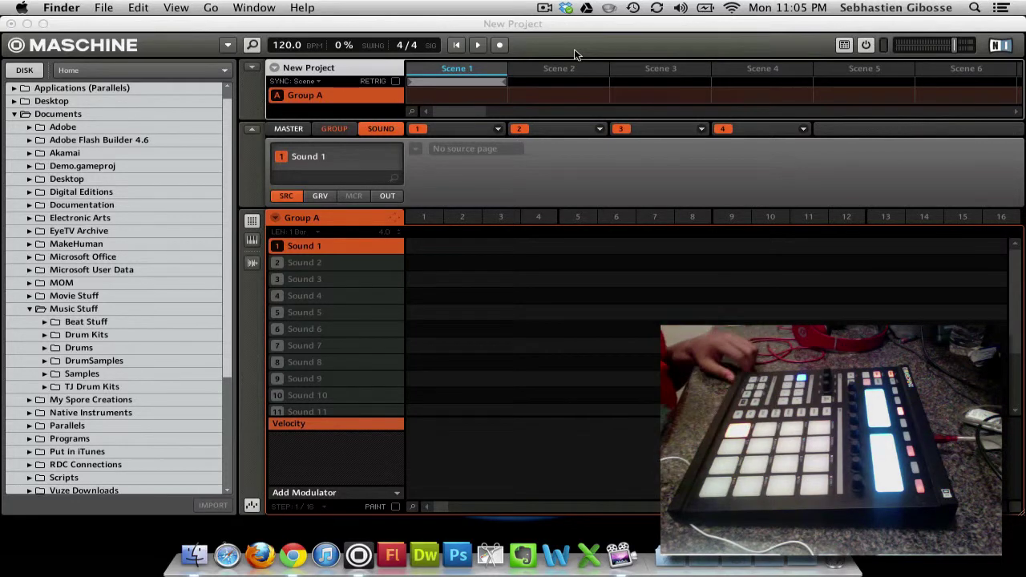
- Collapse the Music Stuff and Documents folders in the disk browser
{"action": "left_click", "coordinate": [24, 72]}
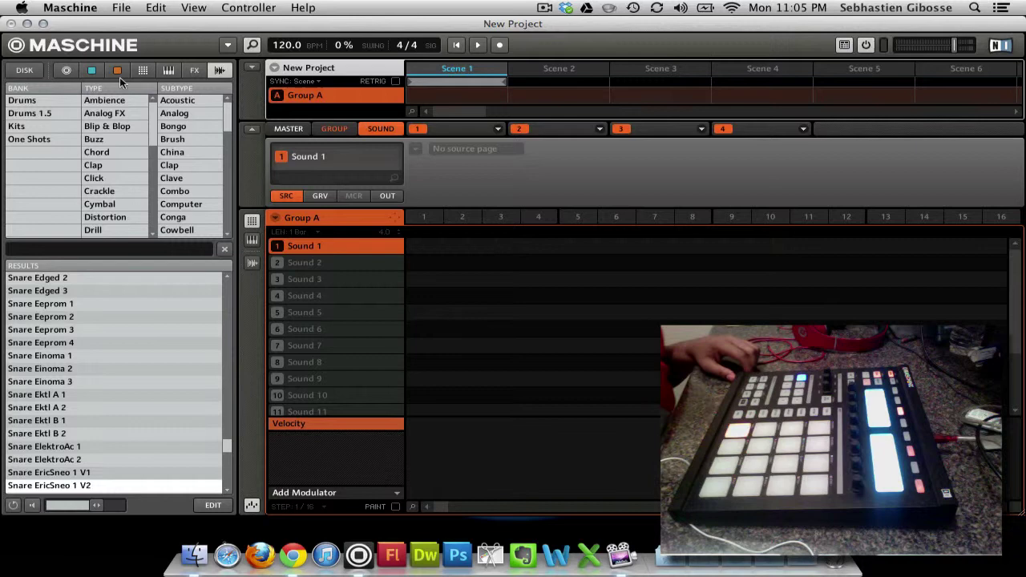
{"action": "left_click", "coordinate": [25, 71]}
{"action": "scroll", "coordinate": [32, 230], "scroll_direction": "down", "scroll_amount": 3}
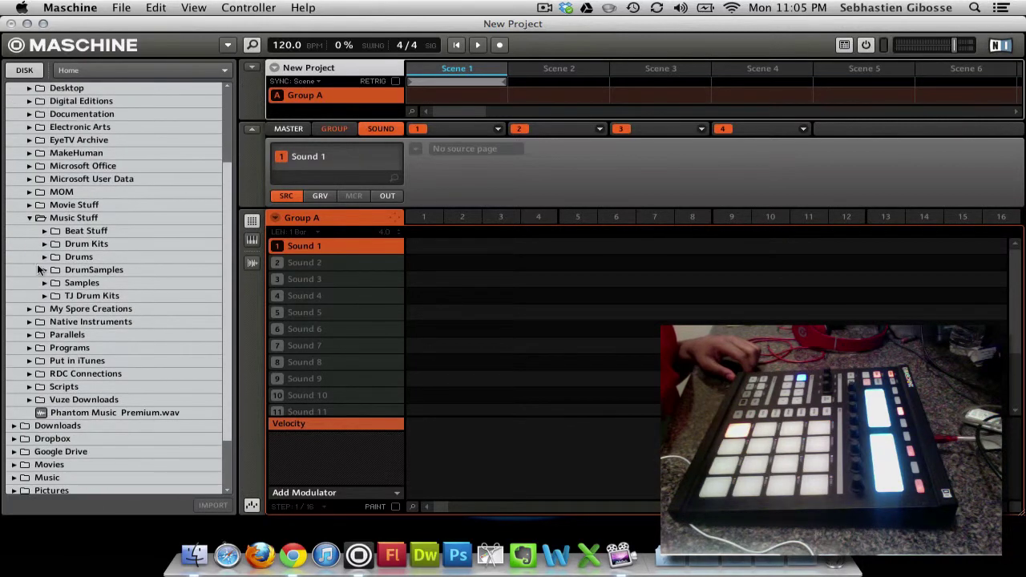
{"action": "left_click", "coordinate": [29, 218]}
{"action": "scroll", "coordinate": [28, 201], "scroll_direction": "up", "scroll_amount": 2}
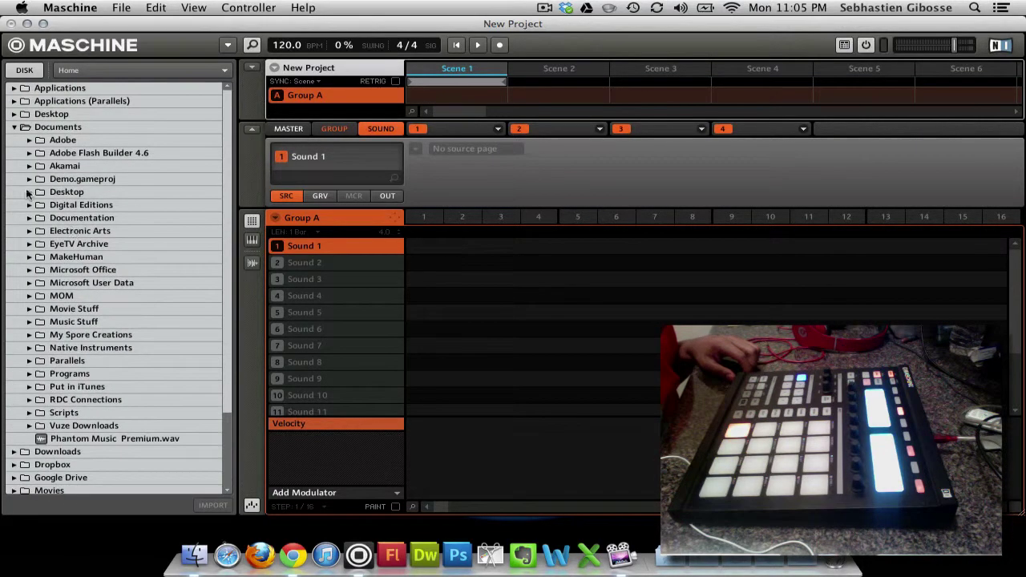
{"action": "left_click", "coordinate": [13, 128]}
- Choose MacBook HD as the disk location and refresh the DISK view to list its folders
{"action": "left_click", "coordinate": [123, 71]}
{"action": "left_click", "coordinate": [88, 78]}
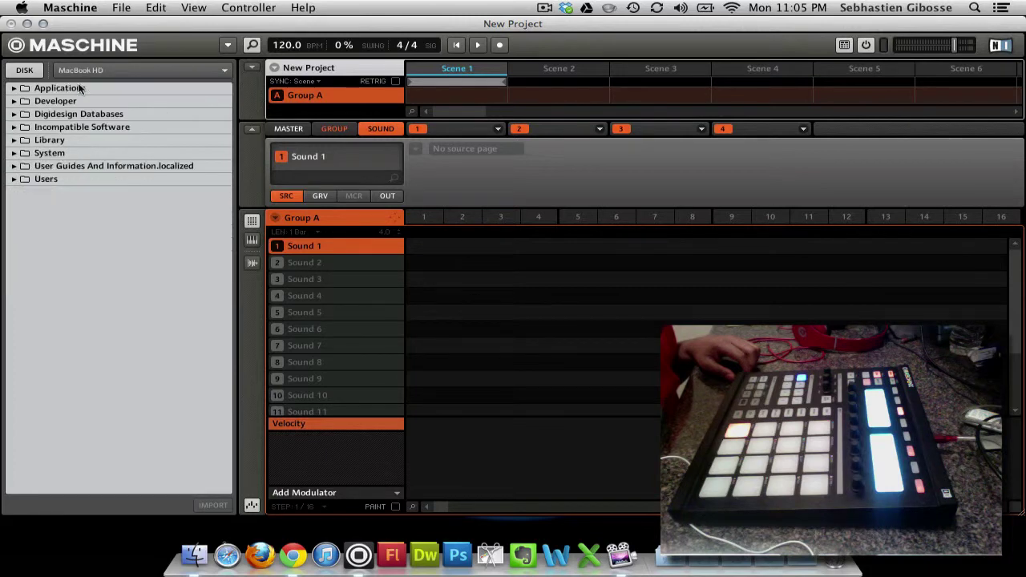
{"action": "left_click", "coordinate": [30, 74]}
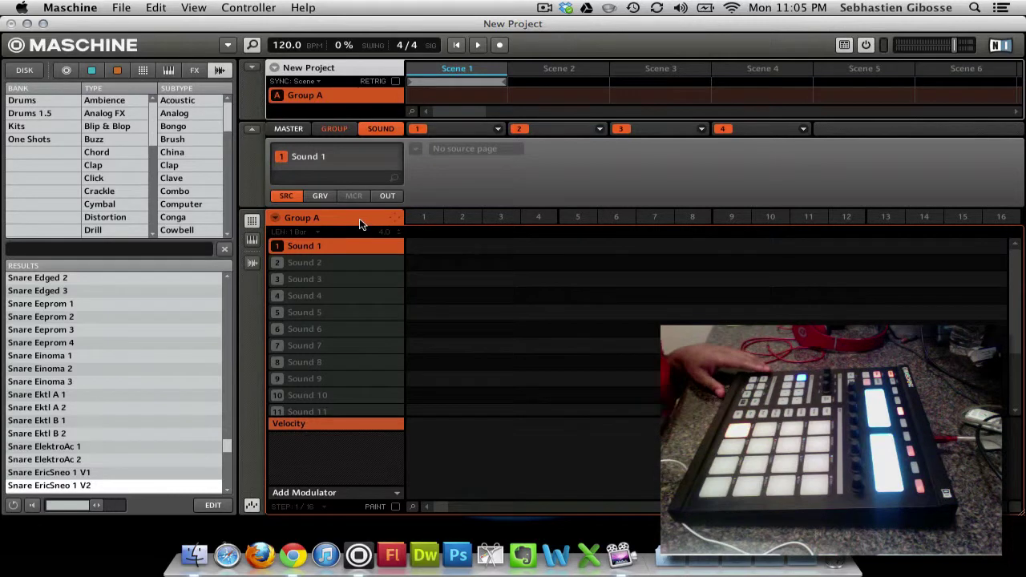
{"action": "left_click", "coordinate": [25, 71]}
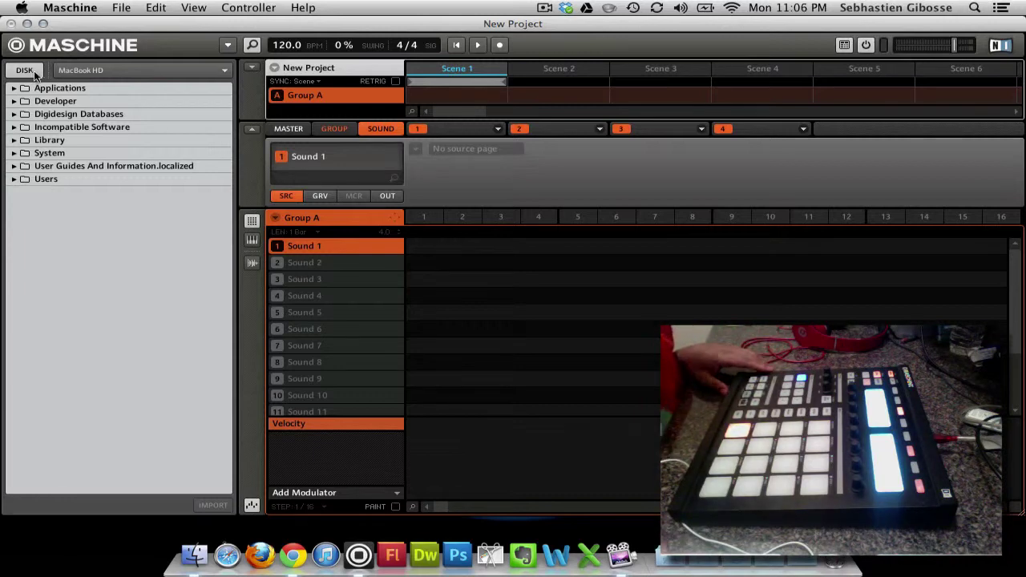
- Set the disk location to Home and expand Documents › Music Stuff › 2013 Drum Kits › Hiphop › Volume 1
{"action": "left_click", "coordinate": [101, 69]}
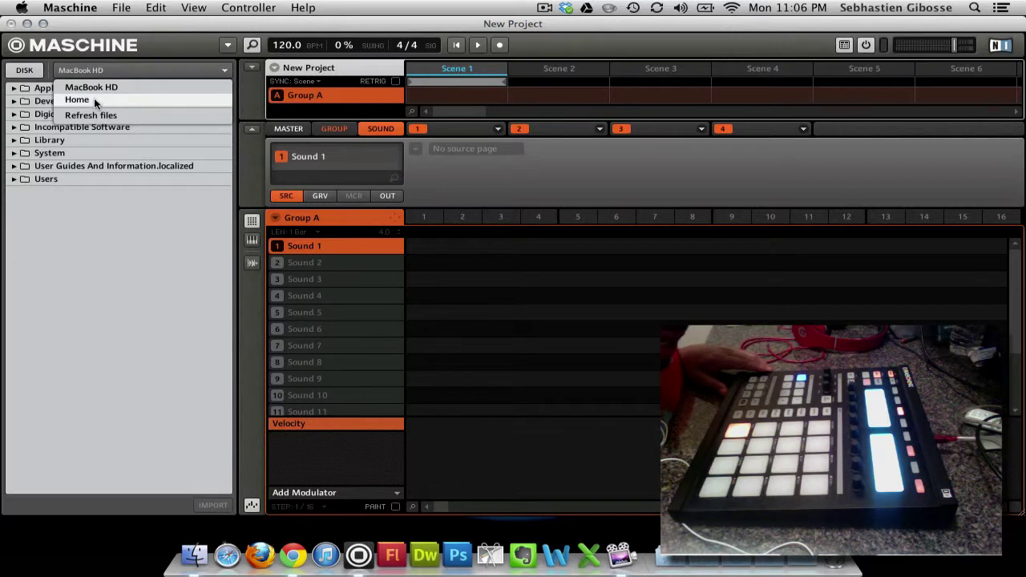
{"action": "left_click", "coordinate": [94, 100]}
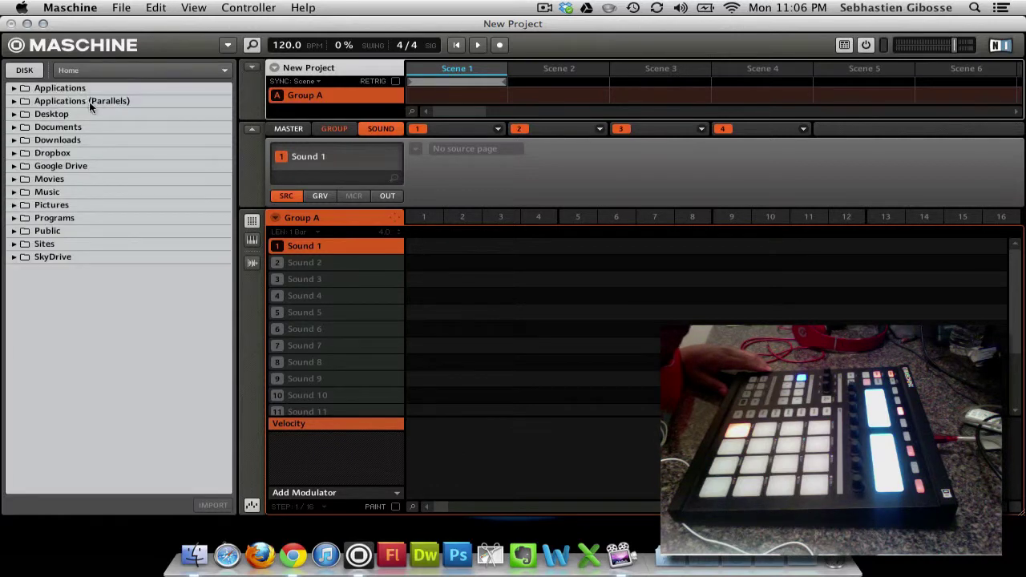
{"action": "left_click", "coordinate": [14, 128]}
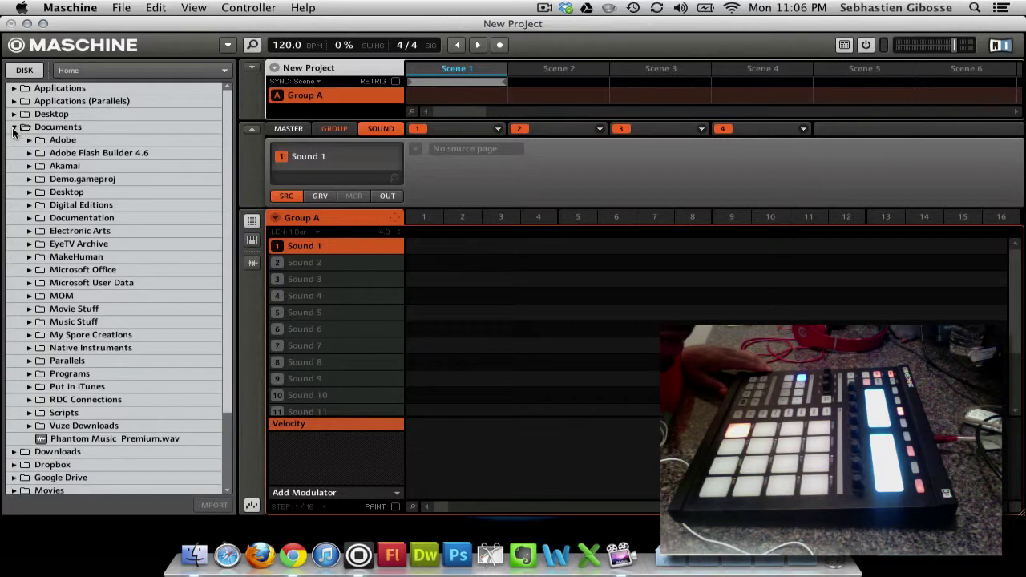
{"action": "left_click", "coordinate": [30, 322]}
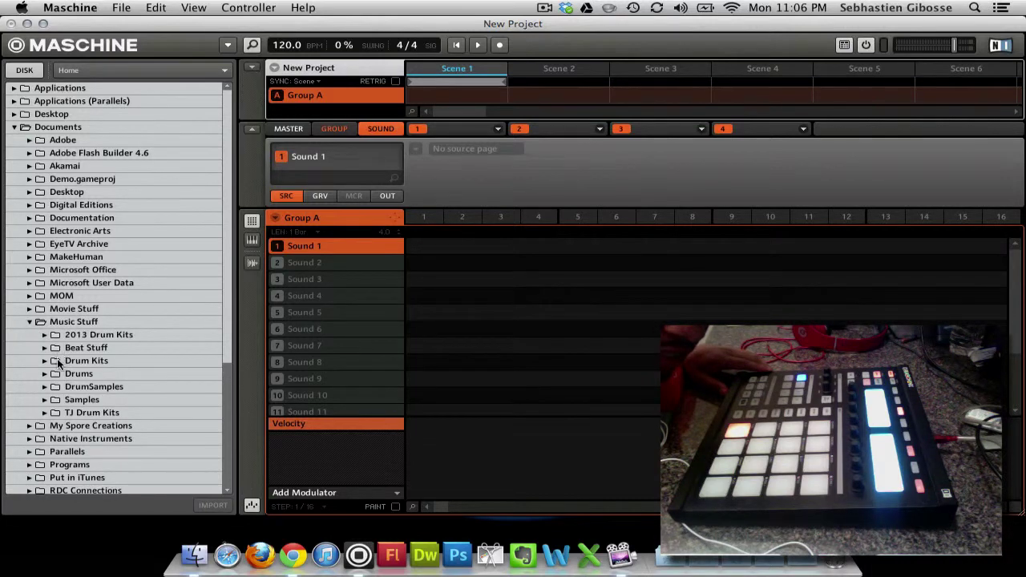
{"action": "left_click", "coordinate": [64, 334]}
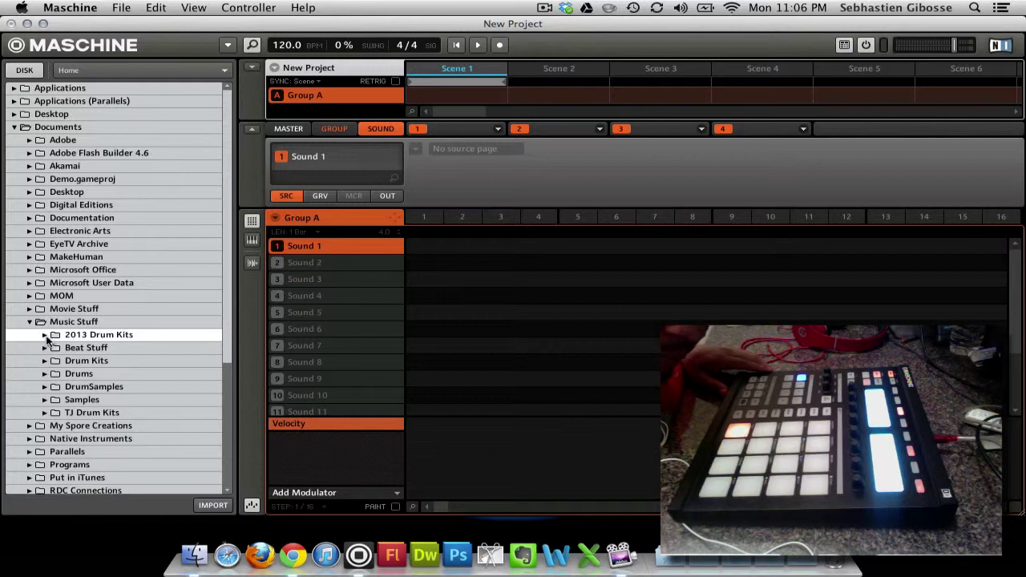
{"action": "left_click", "coordinate": [45, 335]}
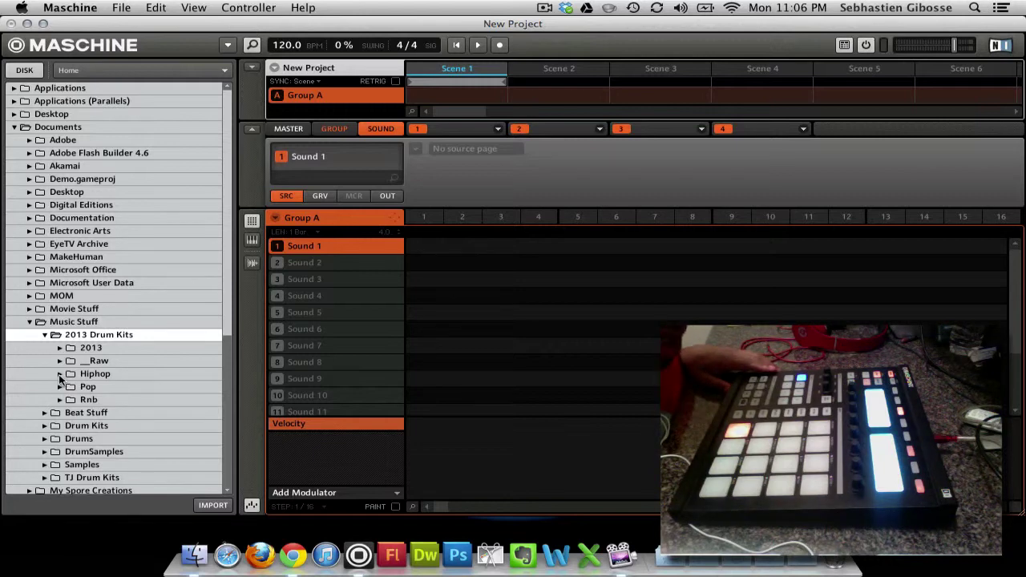
{"action": "left_click", "coordinate": [60, 374]}
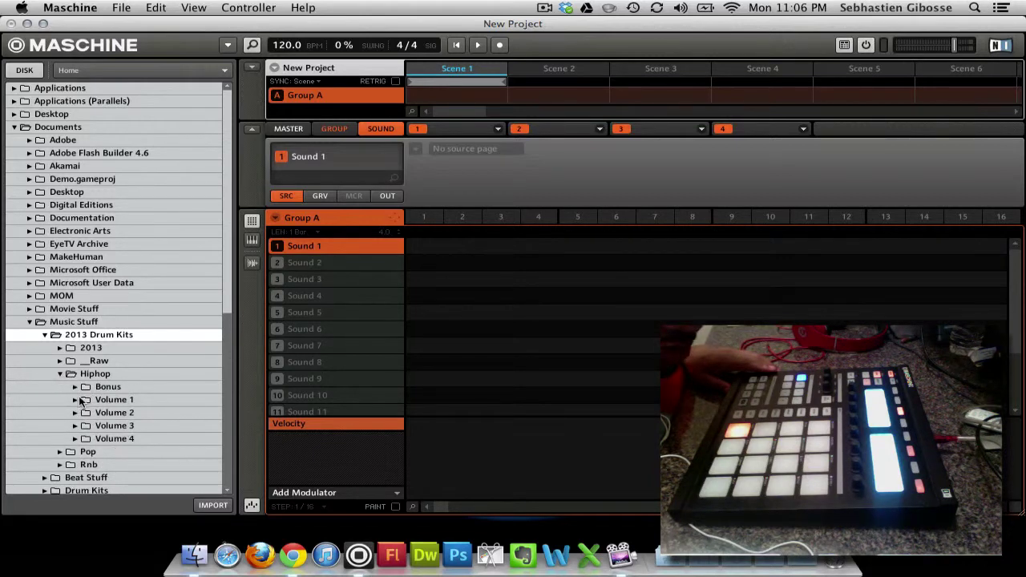
{"action": "left_click", "coordinate": [74, 400]}
{"action": "scroll", "coordinate": [131, 416], "scroll_direction": "down", "scroll_amount": 3}
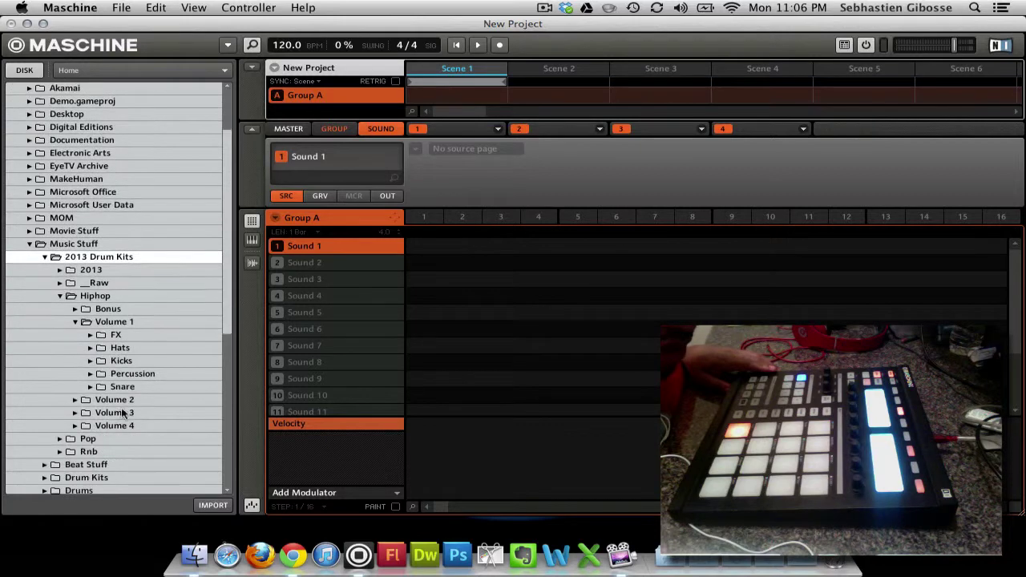
- Load Kick Hip Hop 1.wav onto Sound 1, then collapse the Kicks and Volume 1 folders
{"action": "left_click", "coordinate": [91, 362]}
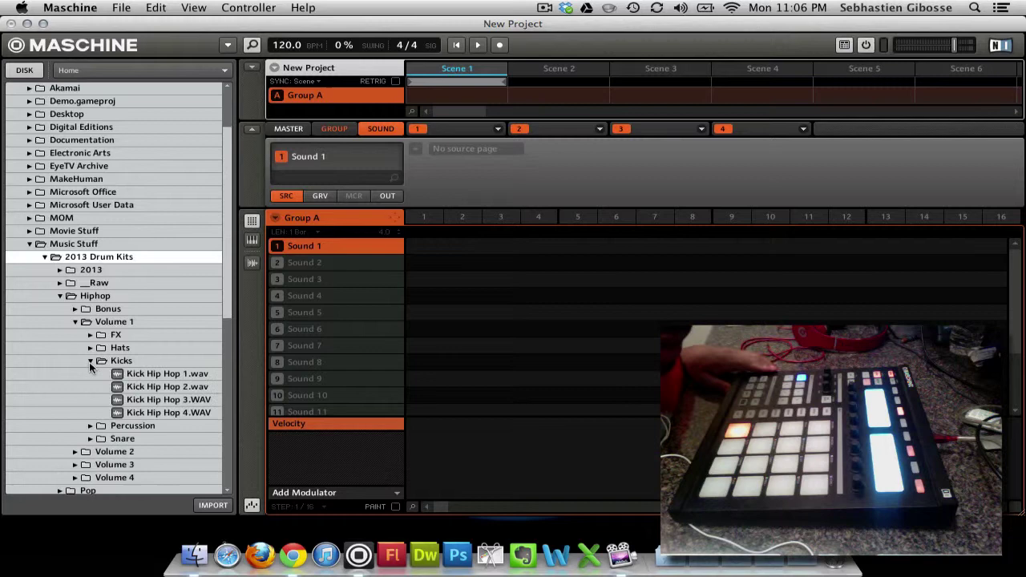
{"action": "double_click", "coordinate": [146, 375]}
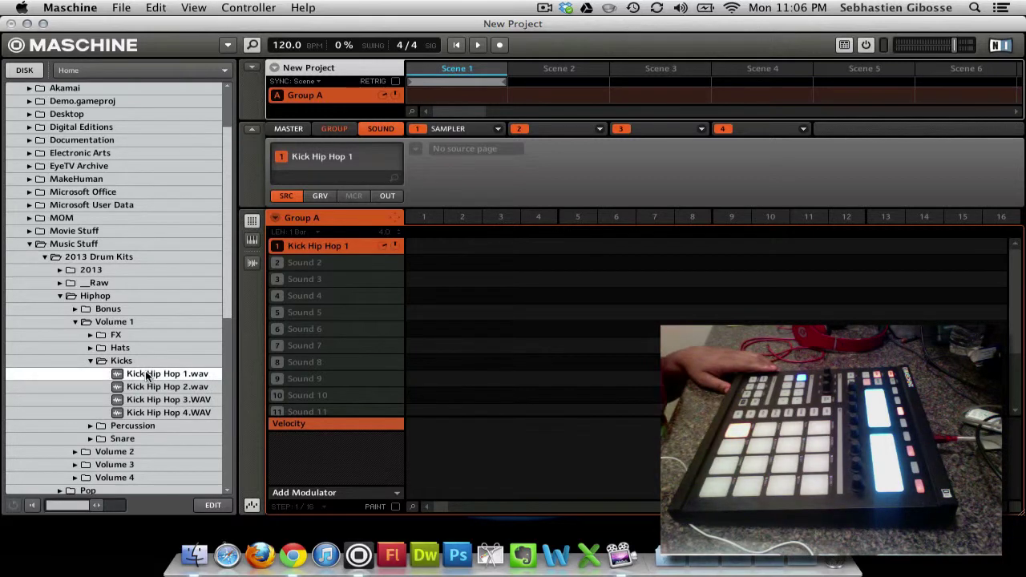
{"action": "left_click", "coordinate": [91, 361]}
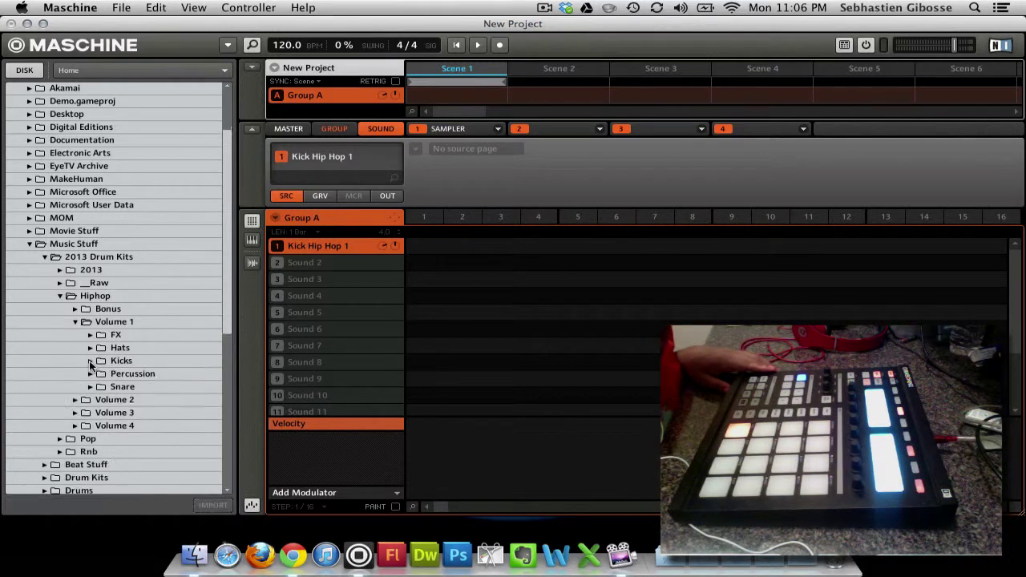
{"action": "left_click", "coordinate": [76, 324]}
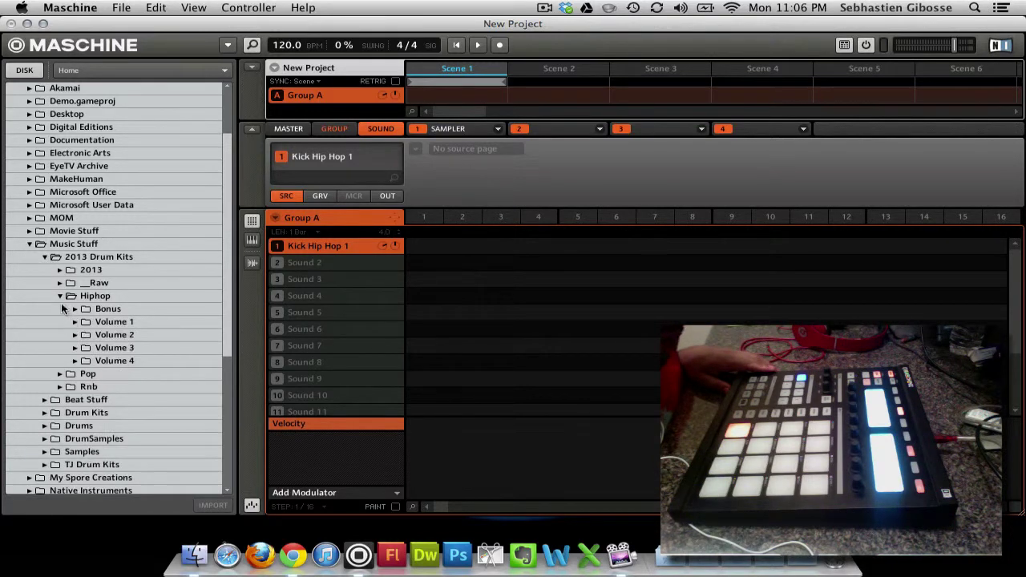
- Load Snare Hip Hop 10.wav from Volume 3 onto Sound 2
{"action": "left_click", "coordinate": [76, 348]}
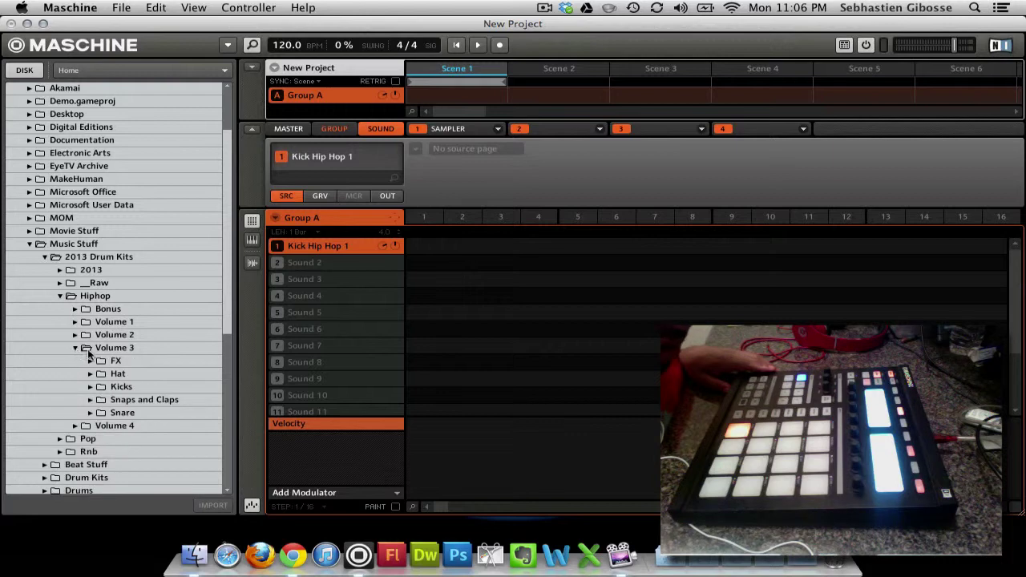
{"action": "left_click", "coordinate": [89, 412]}
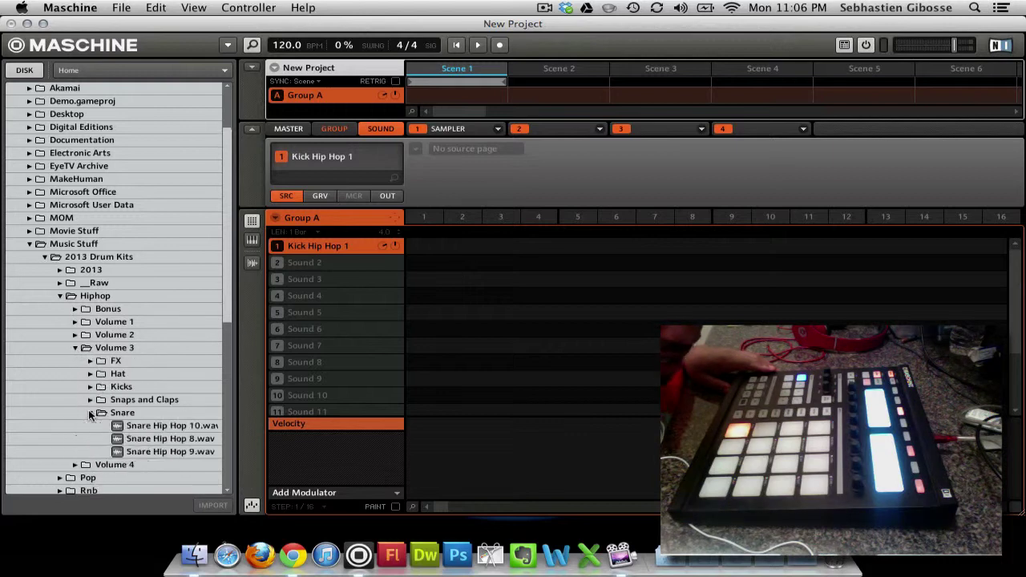
{"action": "left_click", "coordinate": [323, 262]}
{"action": "double_click", "coordinate": [166, 424]}
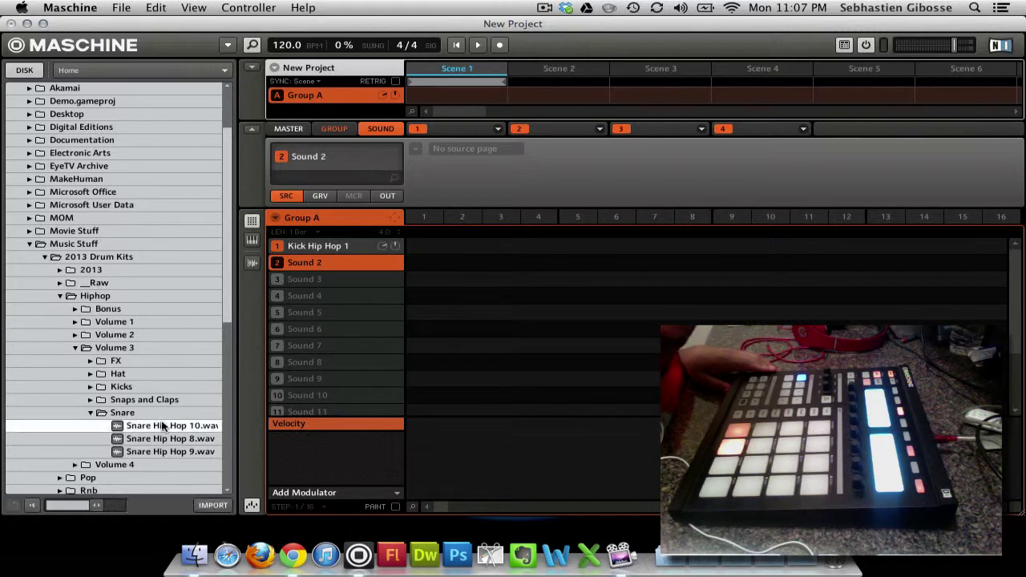
{"action": "left_click", "coordinate": [90, 413]}
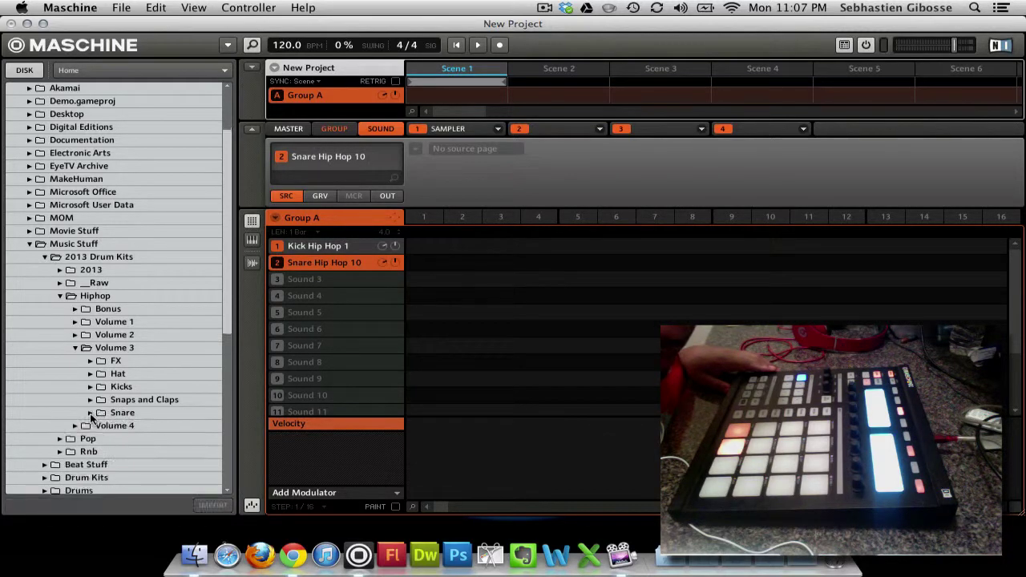
- Load HHat Hip Hop 11.wav from Volume 4 onto Sound 3, undoing its accidental load onto Sound 2
{"action": "left_click", "coordinate": [72, 351]}
{"action": "left_click", "coordinate": [76, 348]}
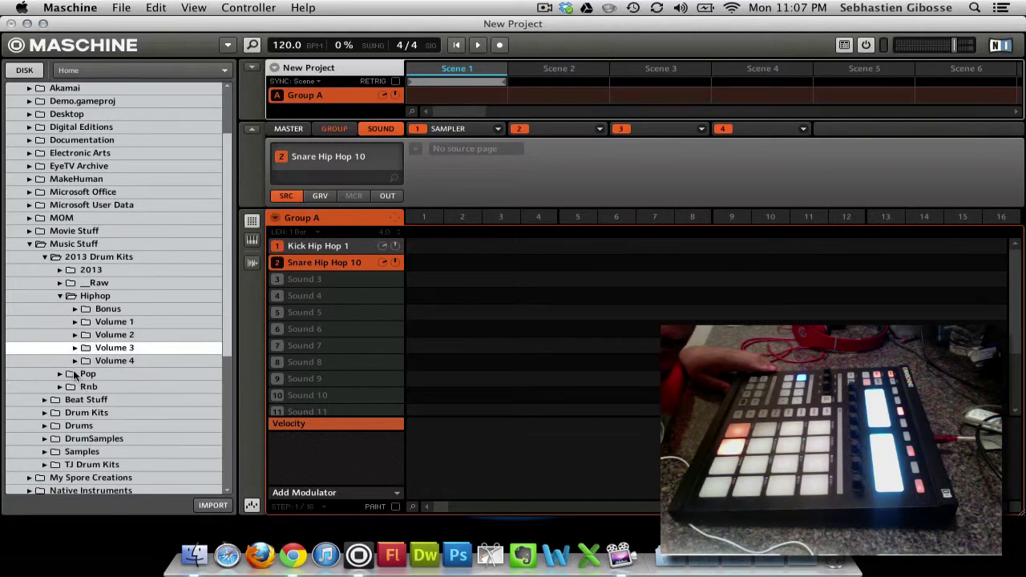
{"action": "left_click", "coordinate": [74, 361]}
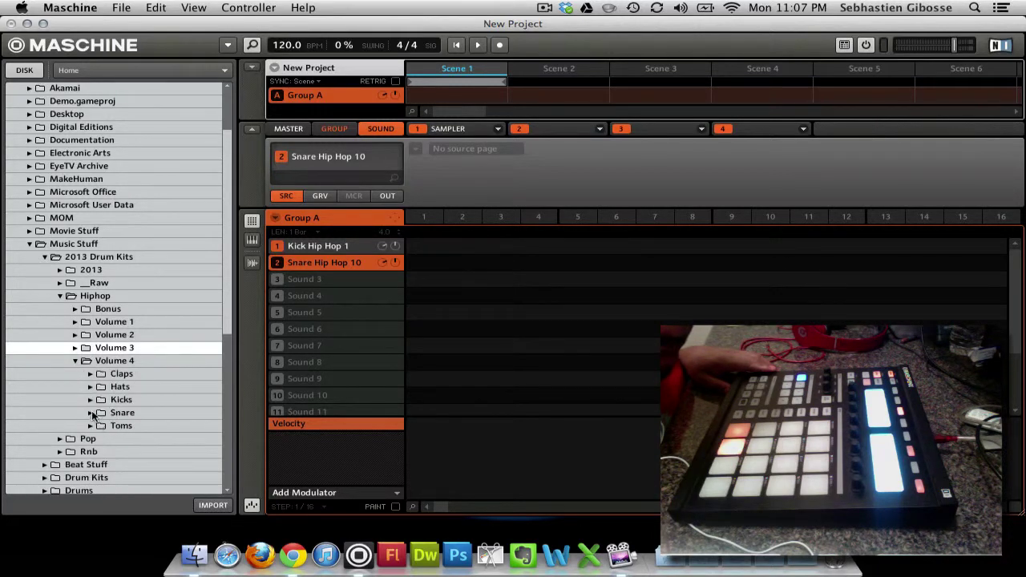
{"action": "left_click", "coordinate": [91, 386]}
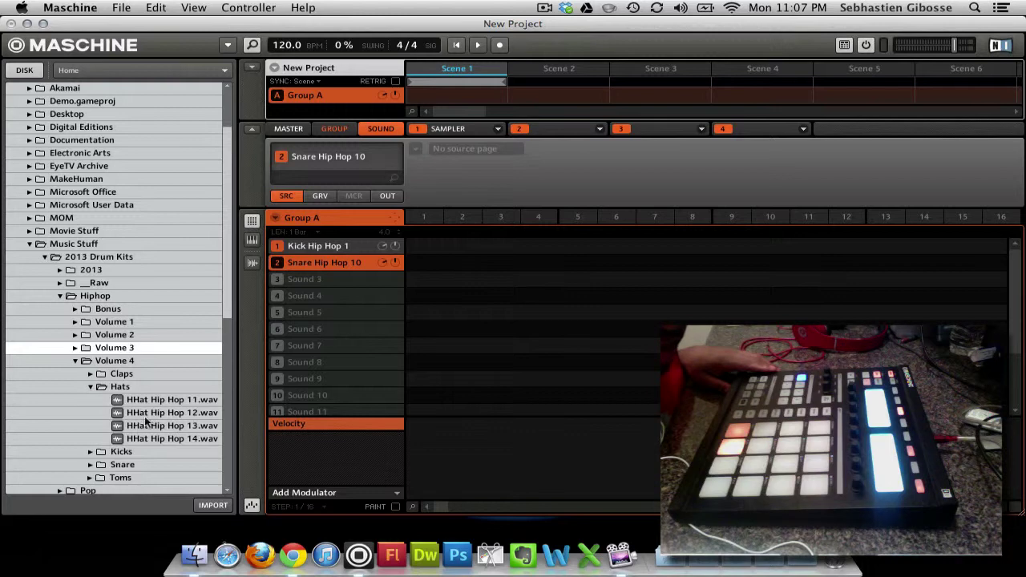
{"action": "double_click", "coordinate": [187, 401]}
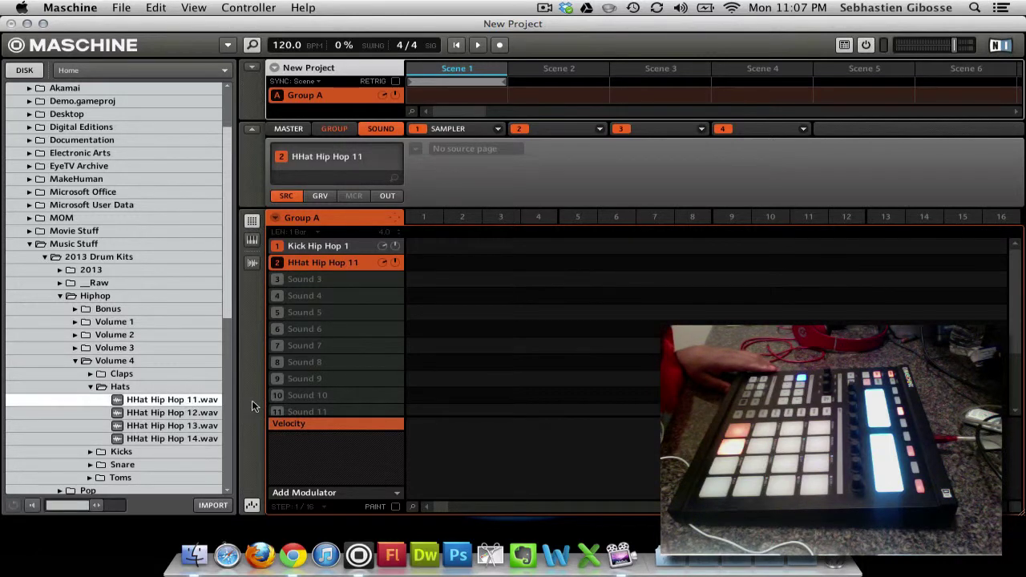
{"action": "key", "text": "super+z"}
{"action": "left_click", "coordinate": [299, 282]}
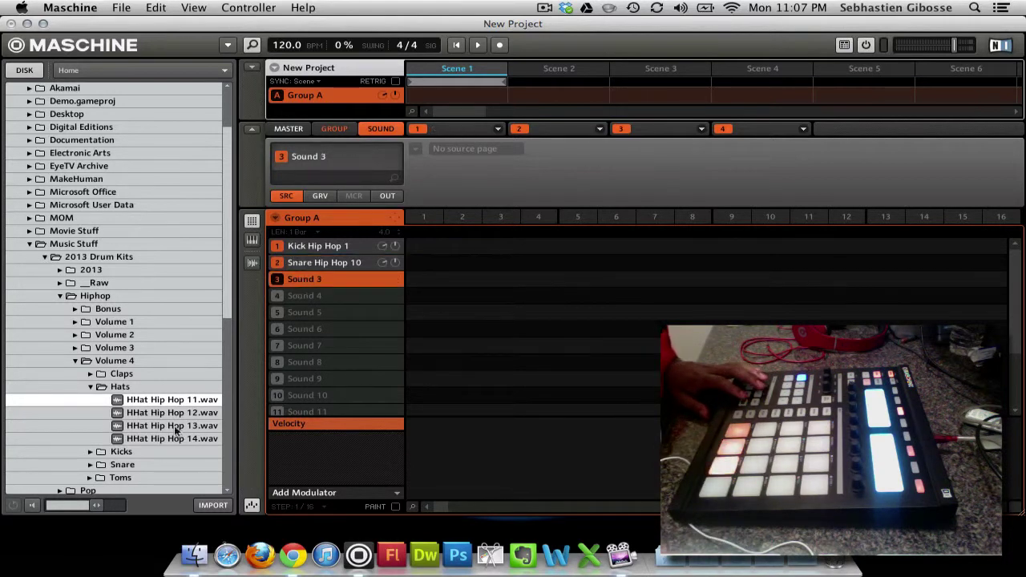
{"action": "double_click", "coordinate": [164, 401]}
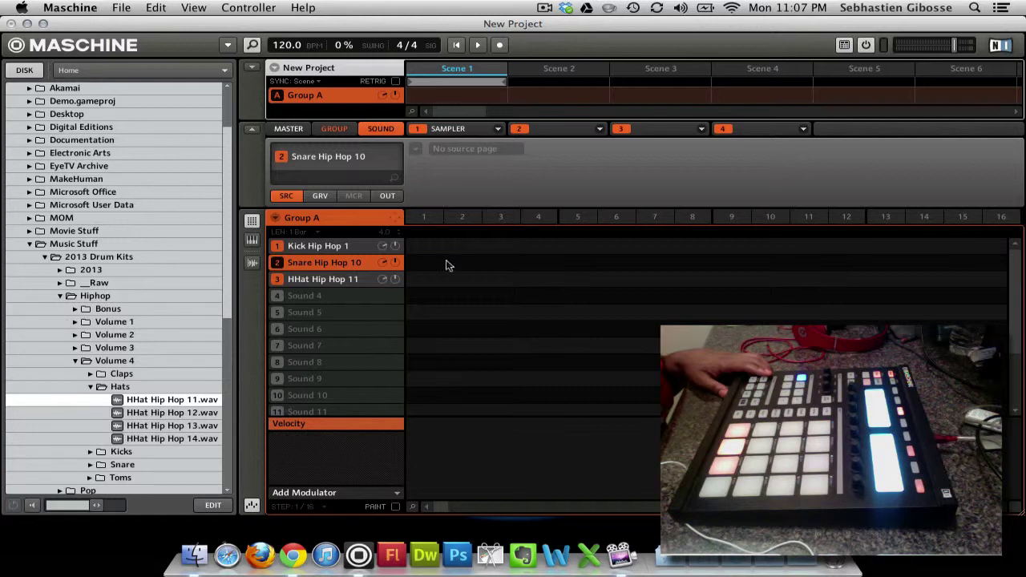
- Pause the screen recording and start a fresh Maschine project with empty Group A sounds
{"action": "left_click", "coordinate": [546, 11]}
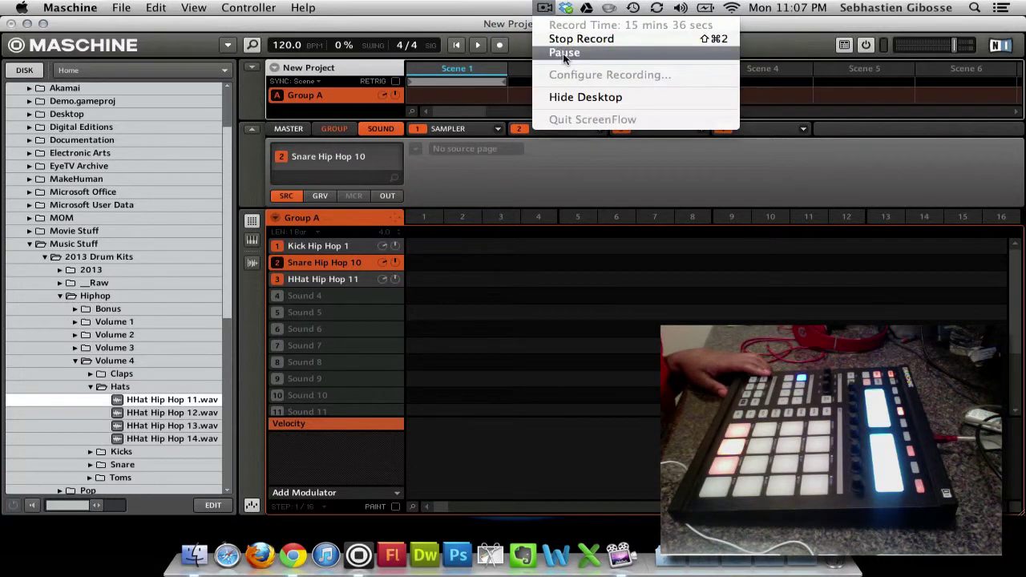
{"action": "left_click", "coordinate": [562, 53]}
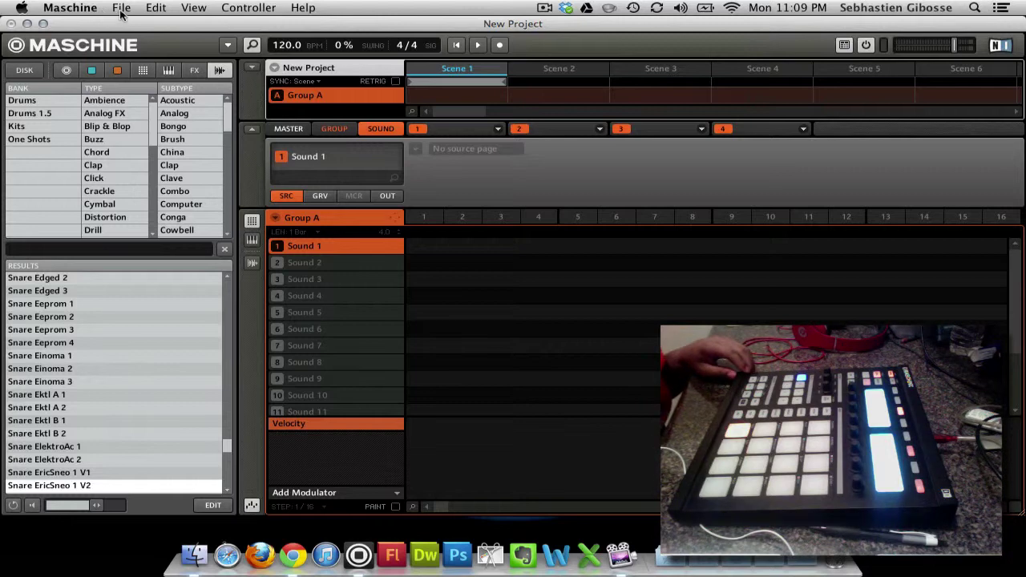
- Switch the browser to DISK and choose Home as the location
{"action": "left_click", "coordinate": [121, 10]}
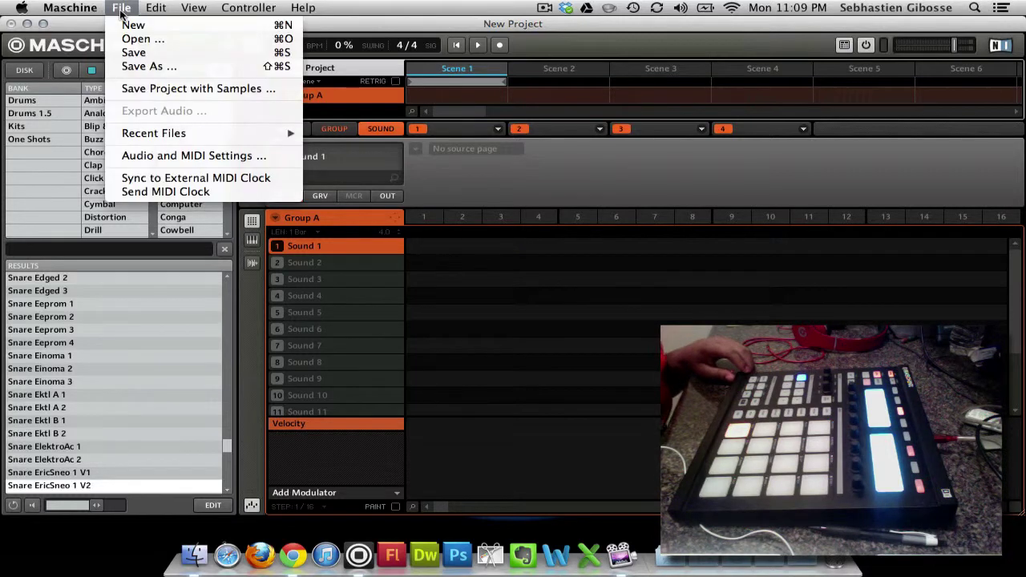
{"action": "mouse_move", "coordinate": [168, 137]}
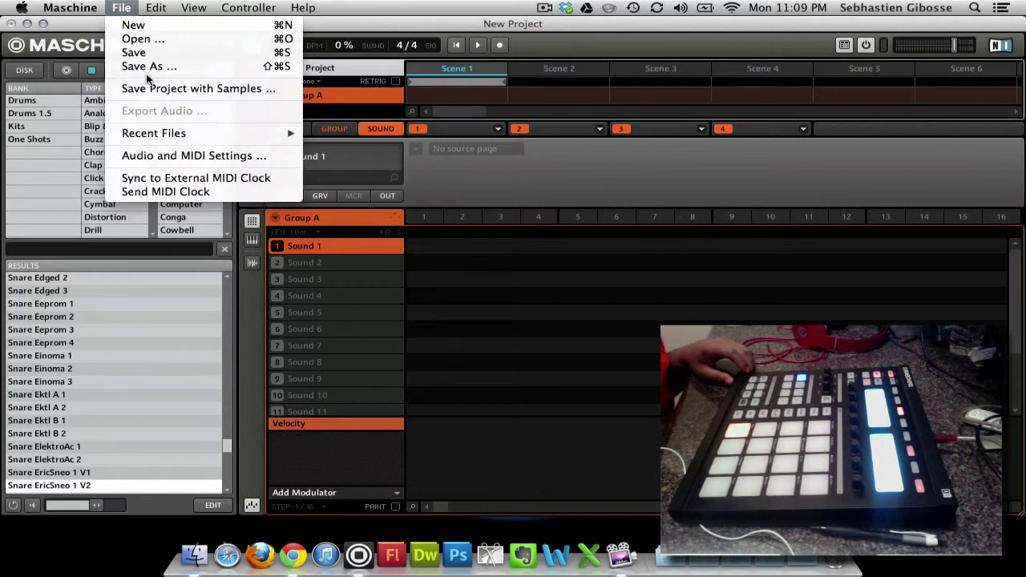
{"action": "left_click", "coordinate": [91, 26]}
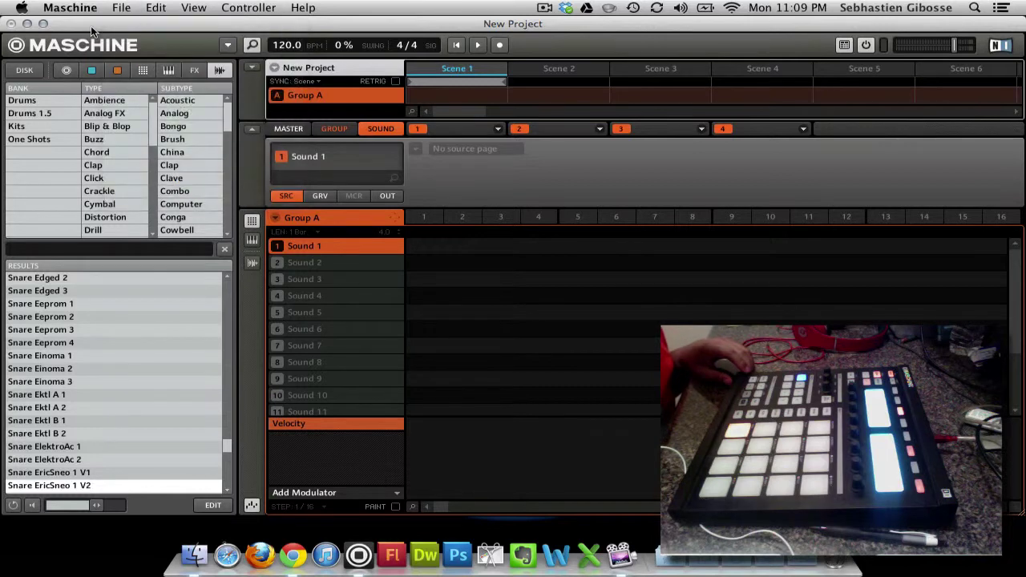
{"action": "left_click", "coordinate": [35, 73]}
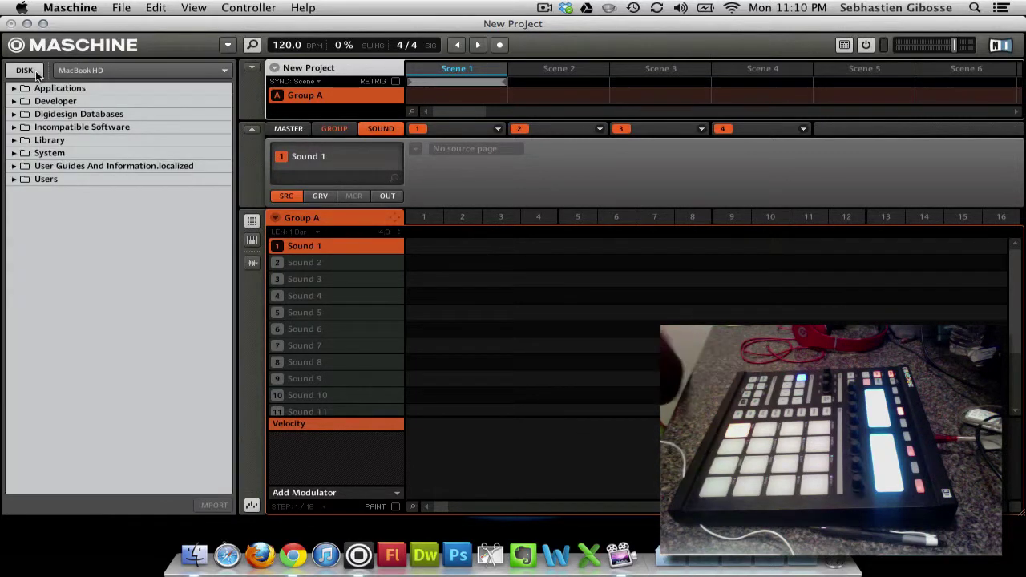
{"action": "left_click", "coordinate": [111, 74]}
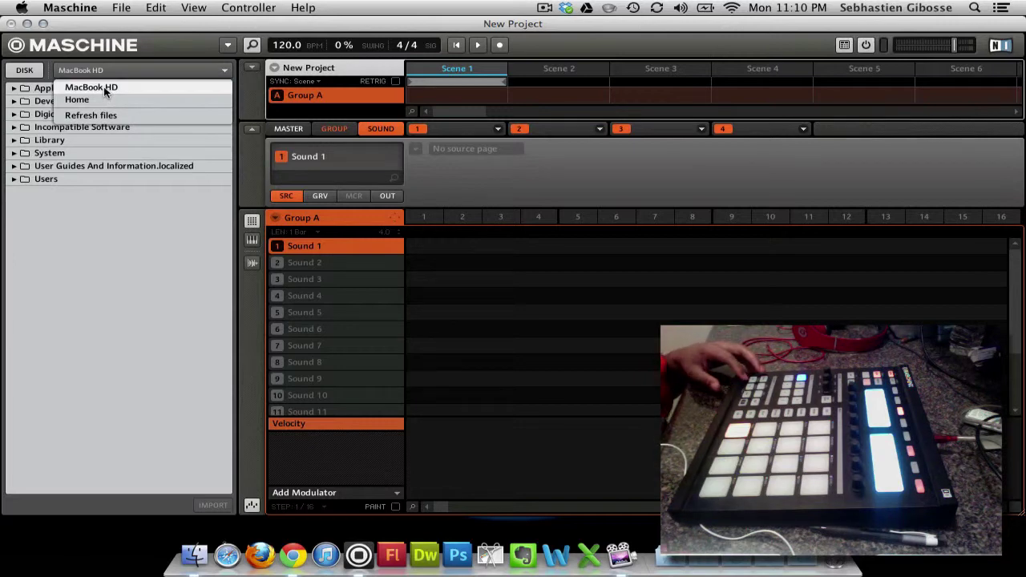
{"action": "left_click", "coordinate": [87, 99]}
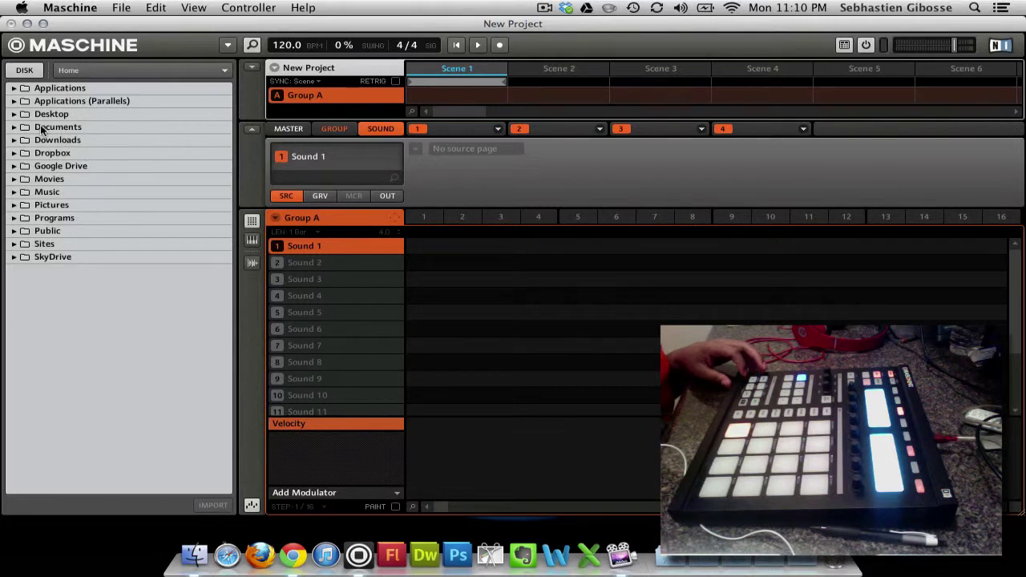
- Browse to 2013 Drum Kits › Pop › Volume 1 › Kicks and load Kick Pop 2.wav onto Sound 1
{"action": "left_click", "coordinate": [14, 128]}
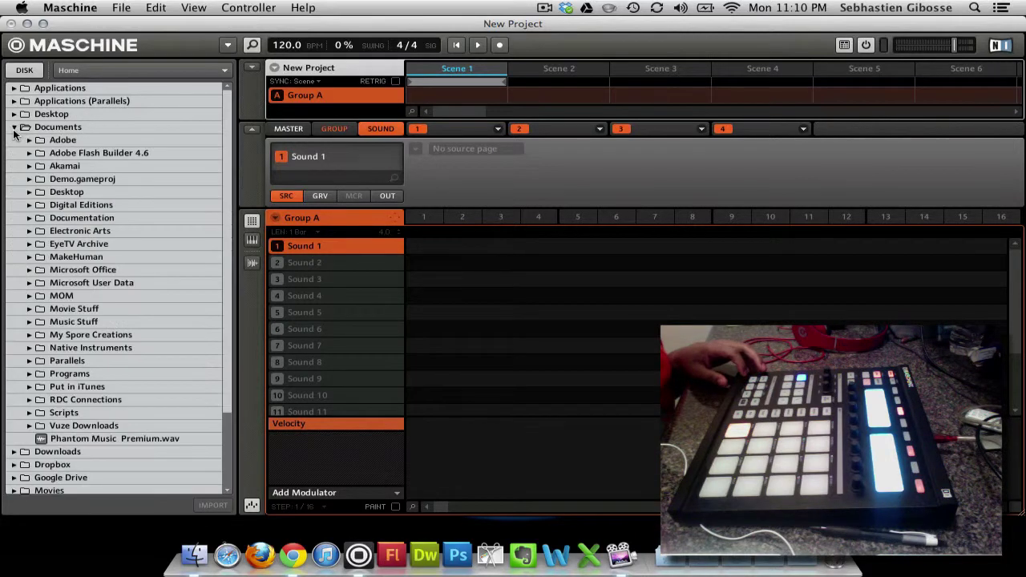
{"action": "left_click", "coordinate": [31, 322]}
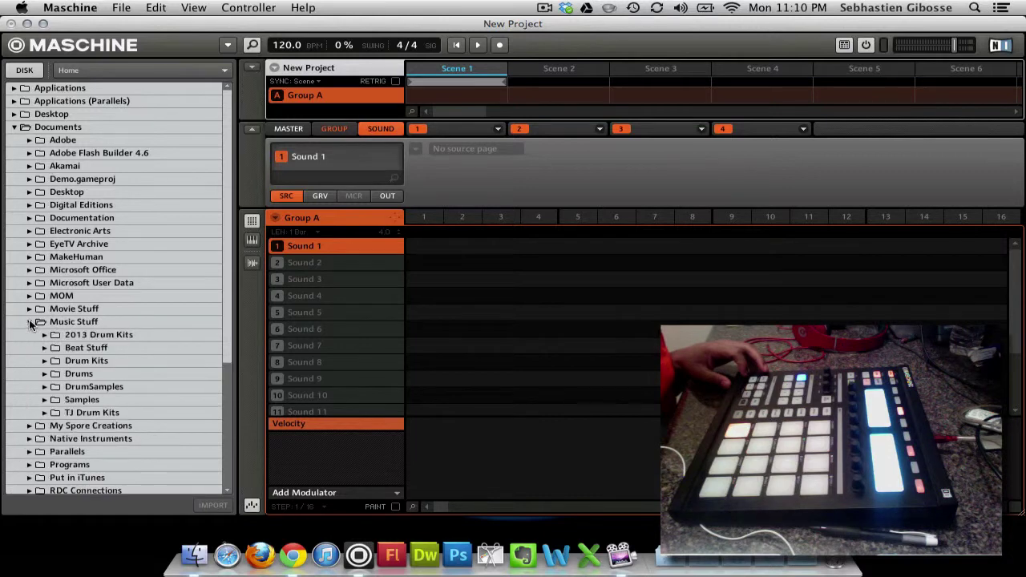
{"action": "left_click", "coordinate": [84, 338]}
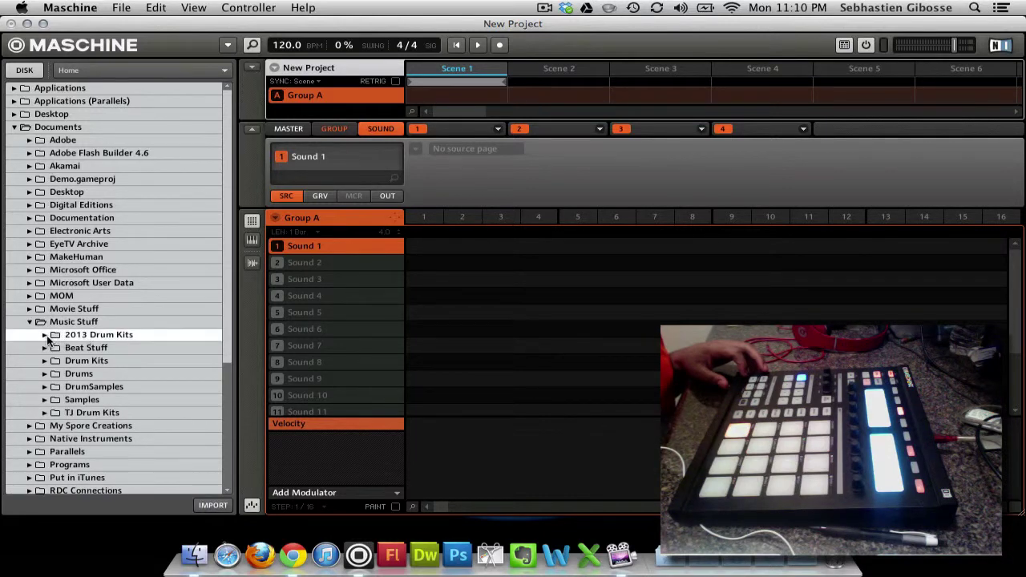
{"action": "left_click", "coordinate": [45, 335]}
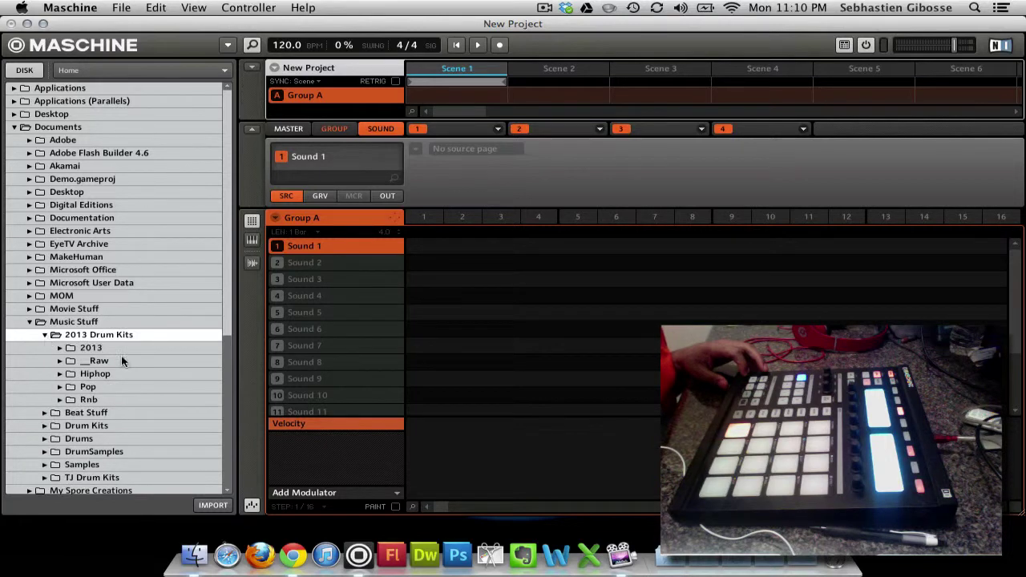
{"action": "left_click", "coordinate": [60, 387]}
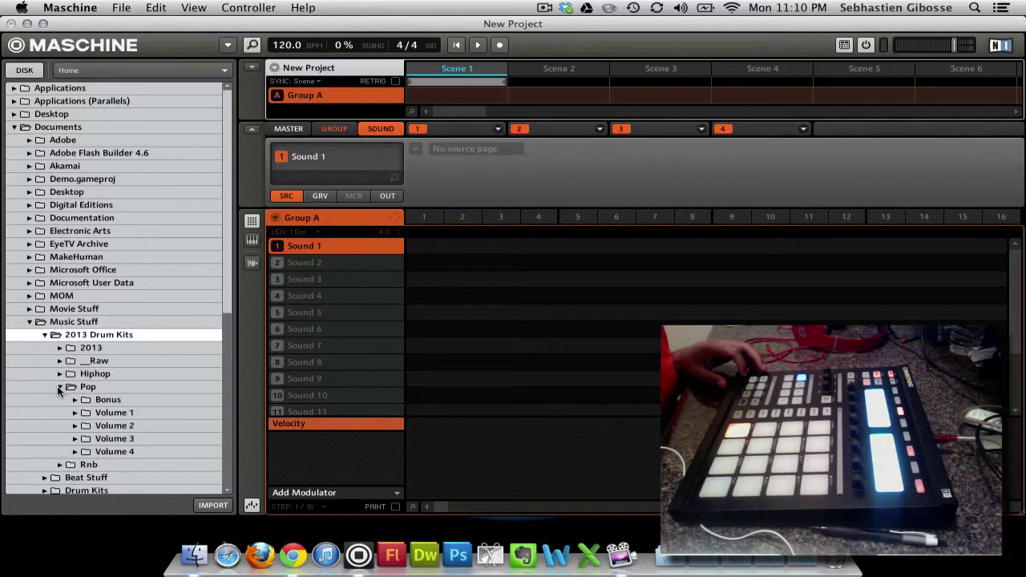
{"action": "left_click", "coordinate": [75, 415]}
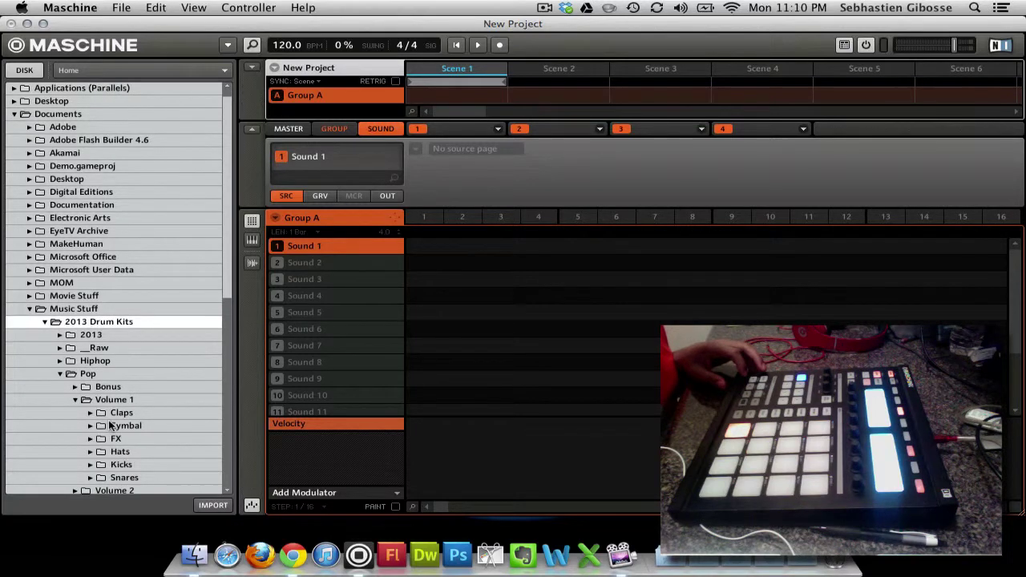
{"action": "scroll", "coordinate": [104, 425], "scroll_direction": "down", "scroll_amount": 3}
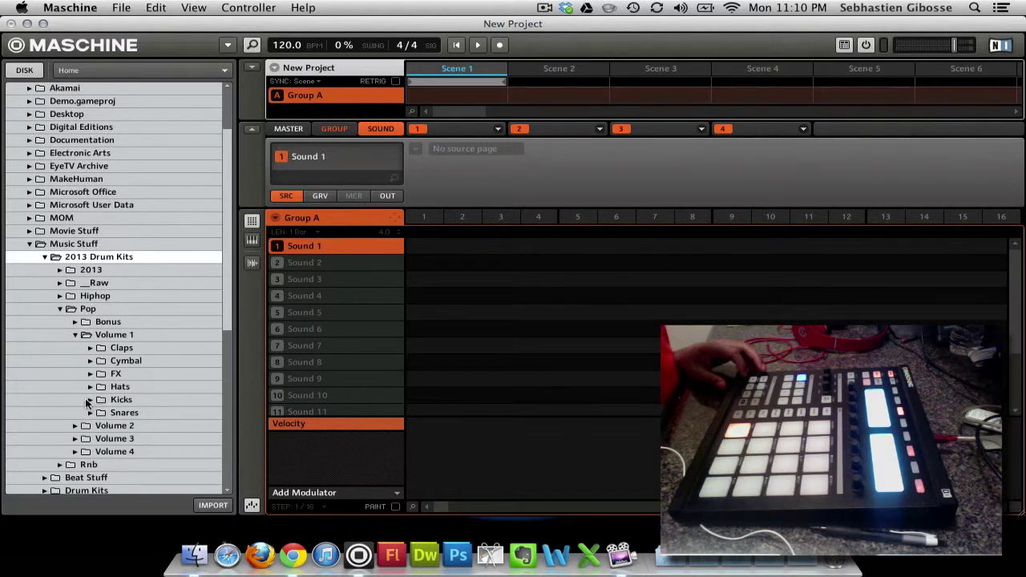
{"action": "left_click", "coordinate": [90, 399]}
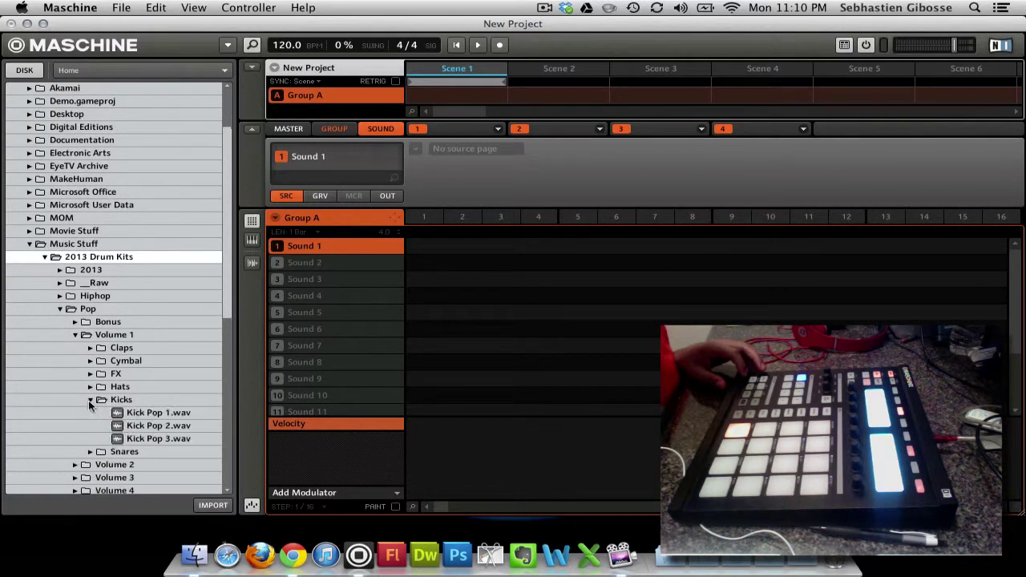
{"action": "double_click", "coordinate": [158, 426]}
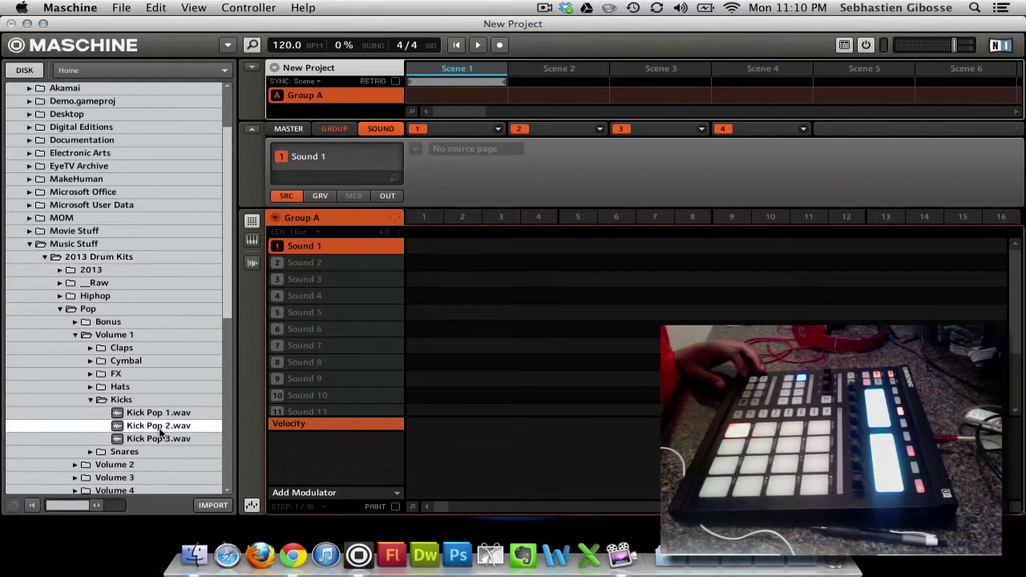
- Select Sound 2 and open Pop Volume 3's Snares folder, collapsing Volume 1
{"action": "left_click", "coordinate": [306, 265]}
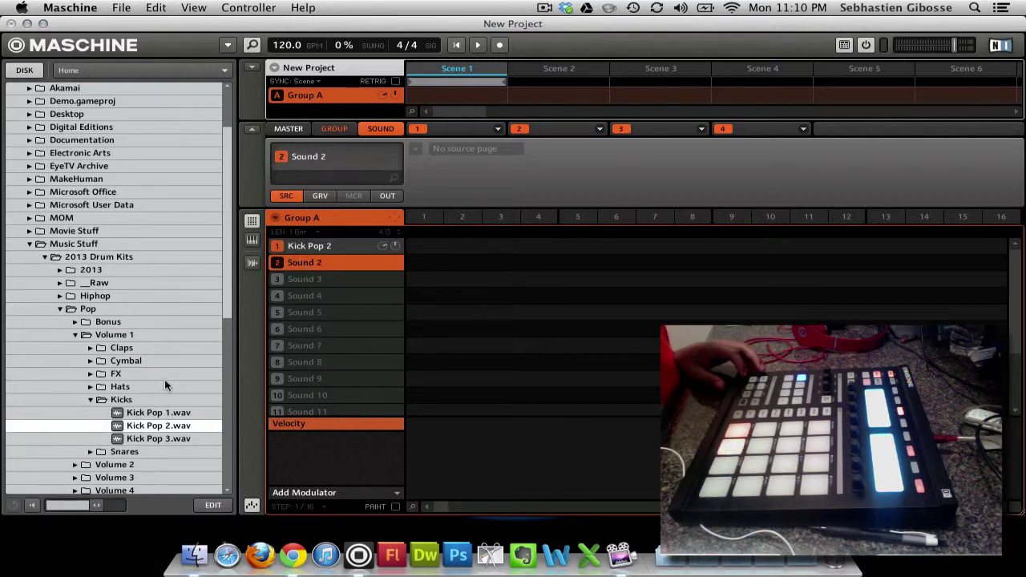
{"action": "left_click", "coordinate": [91, 400]}
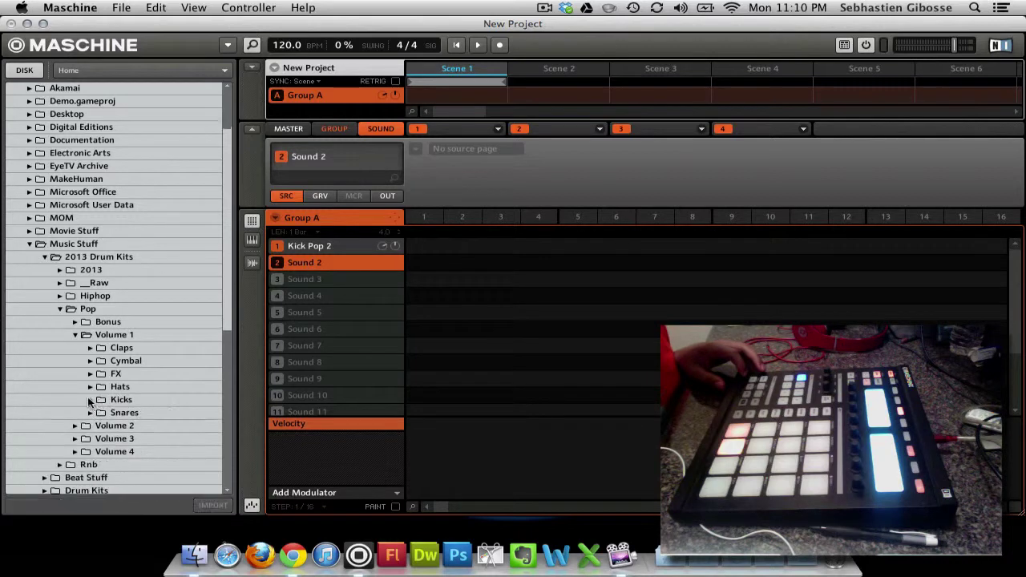
{"action": "left_click", "coordinate": [75, 338]}
{"action": "left_click", "coordinate": [75, 337]}
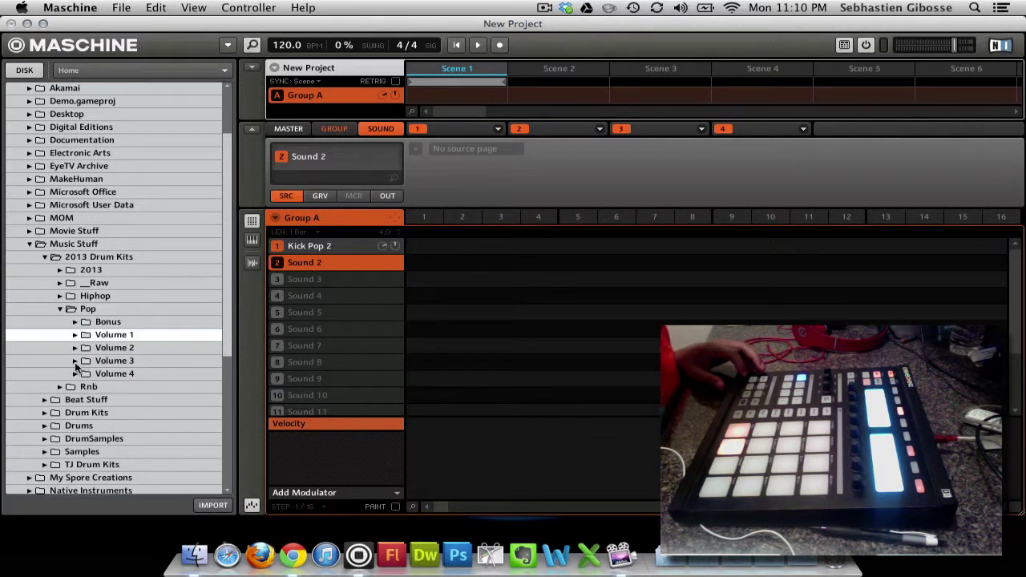
{"action": "left_click", "coordinate": [76, 361]}
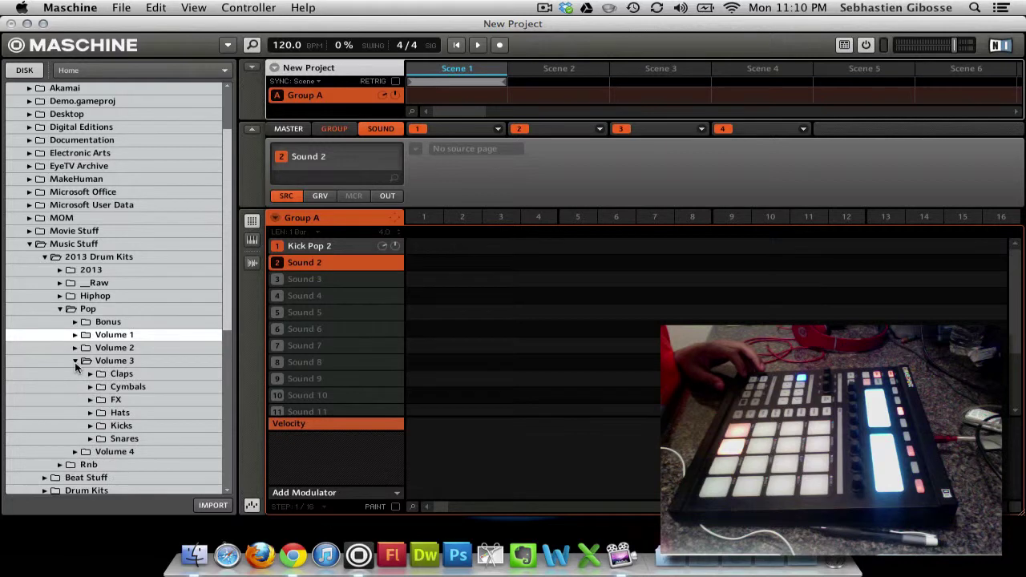
{"action": "left_click", "coordinate": [92, 439]}
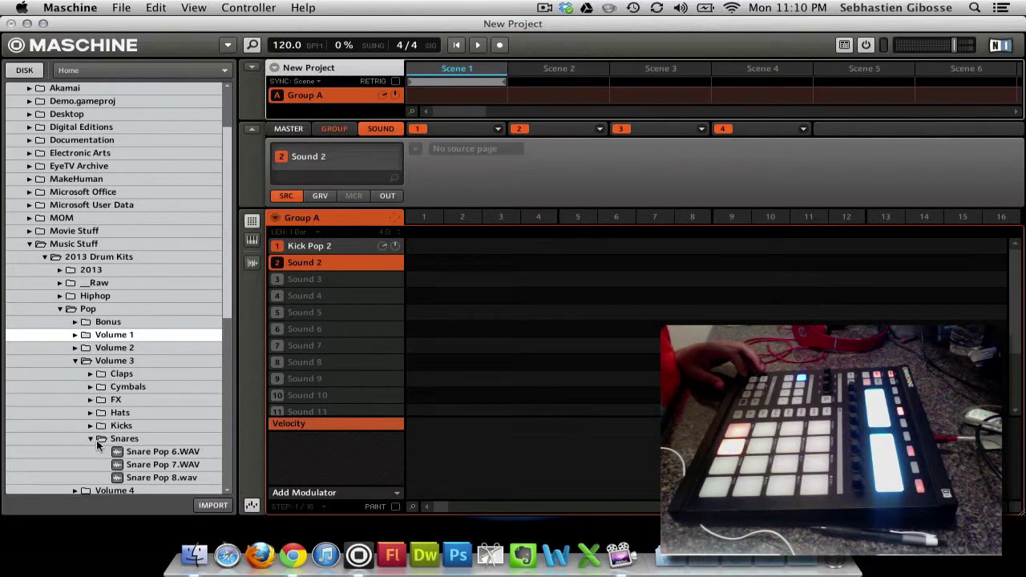
- Load Snare Pop 8.wav onto Sound 2 and select Sound 3 as the next slot
{"action": "double_click", "coordinate": [149, 477]}
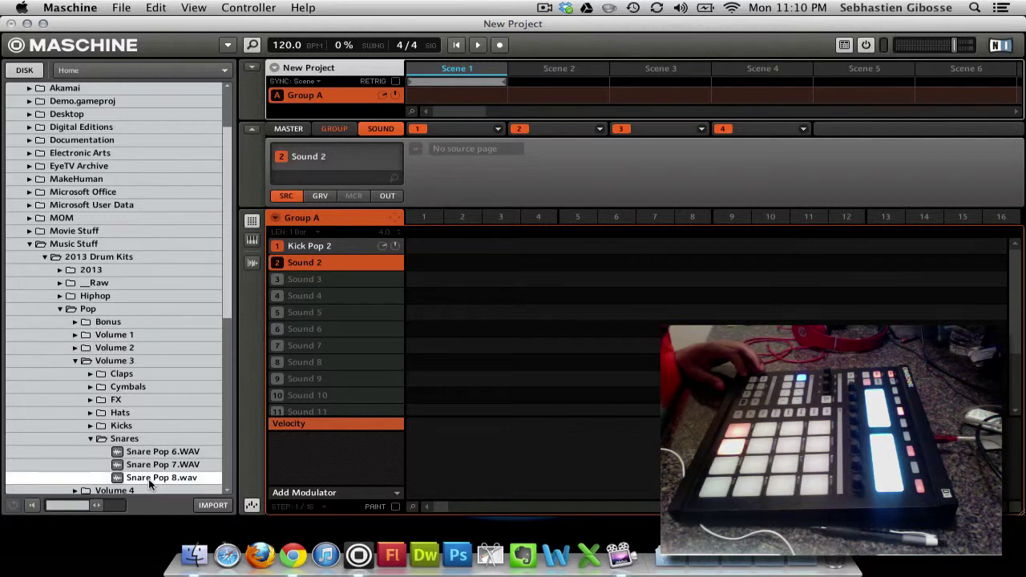
{"action": "left_click", "coordinate": [306, 278]}
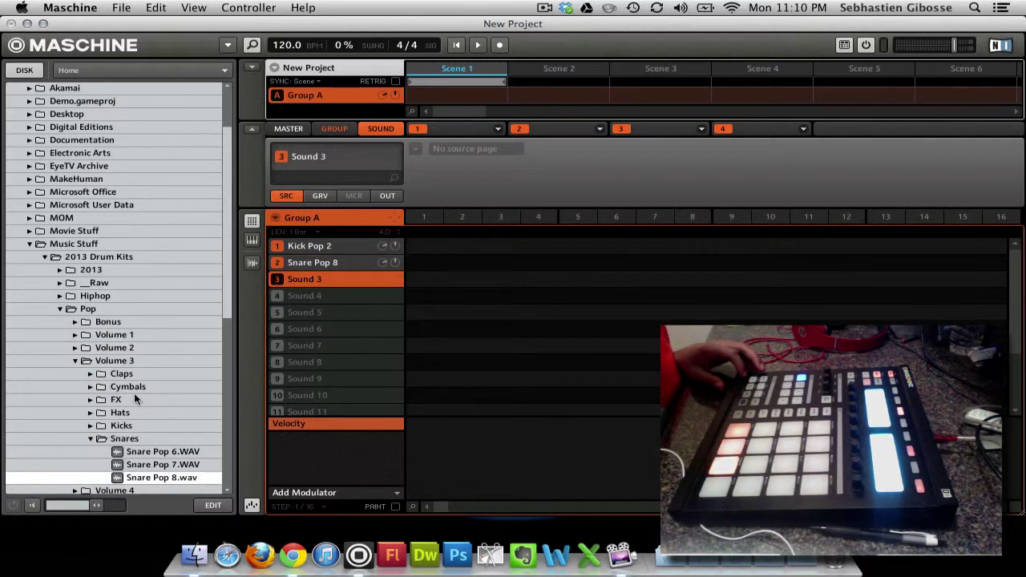
{"action": "left_click", "coordinate": [92, 438]}
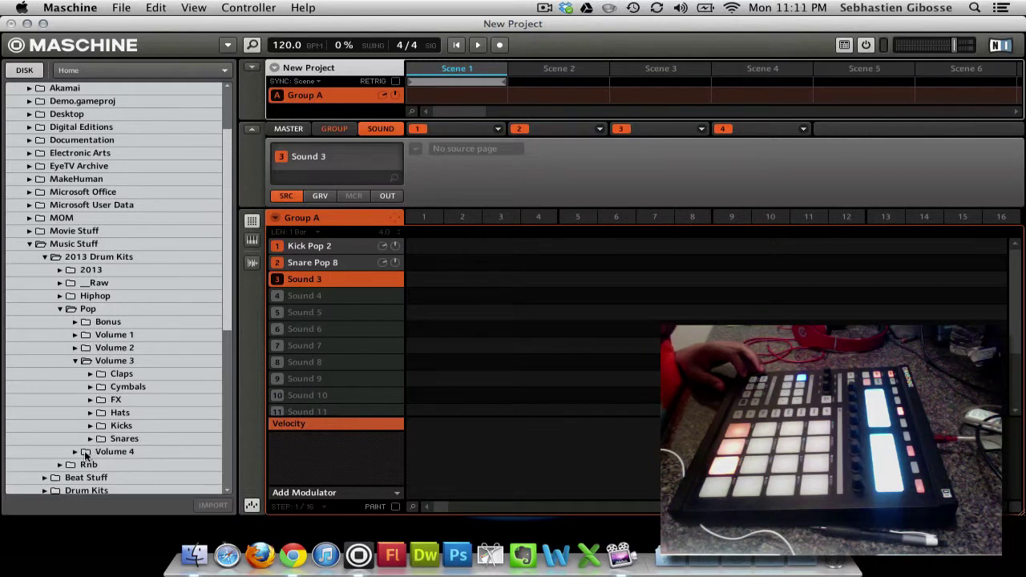
- Load HHat Pop 9.WAV from Volume 4 › Hats onto Sound 3
{"action": "left_click", "coordinate": [74, 452]}
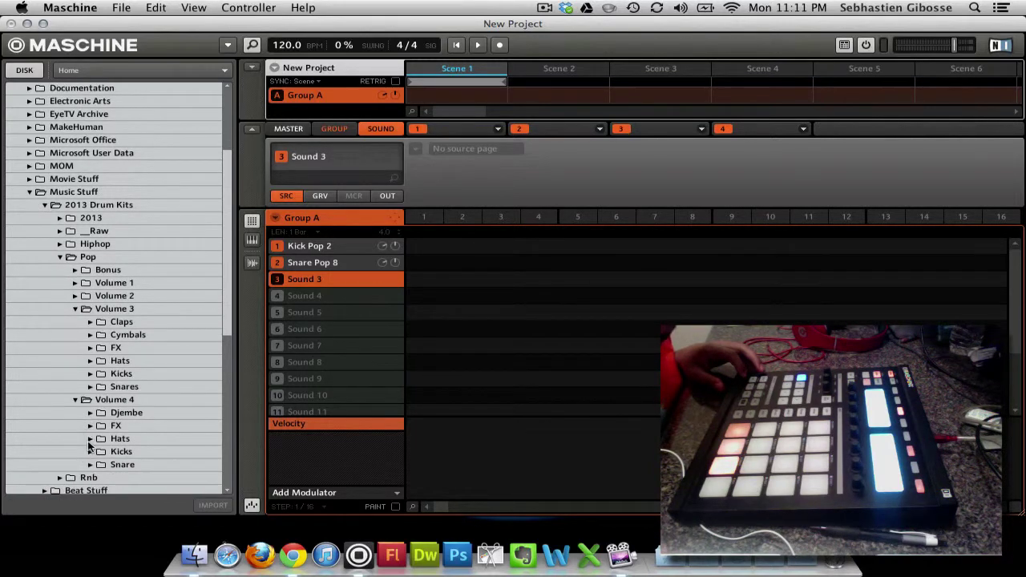
{"action": "left_click", "coordinate": [91, 439]}
{"action": "double_click", "coordinate": [166, 466]}
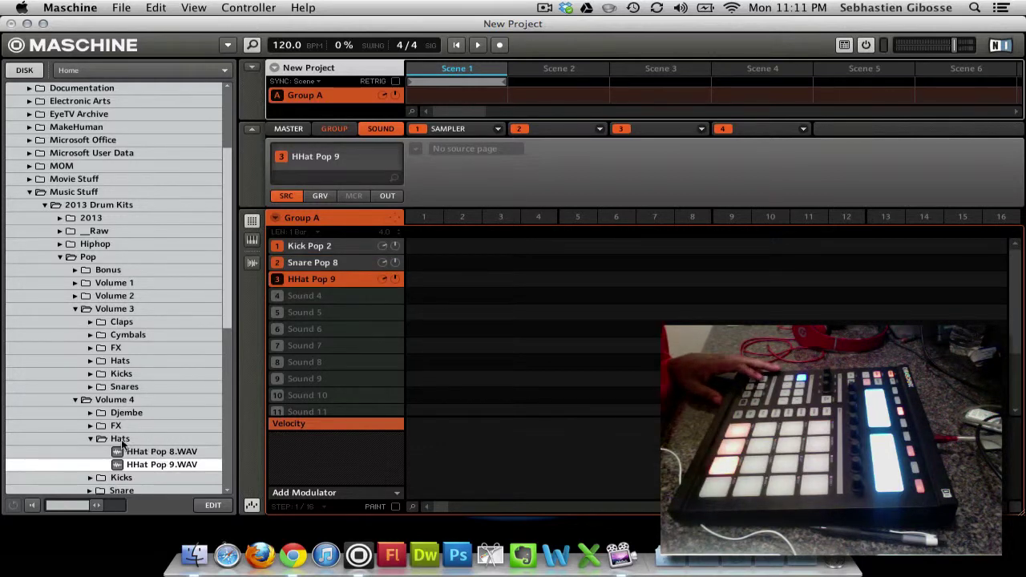
{"action": "left_click", "coordinate": [91, 439]}
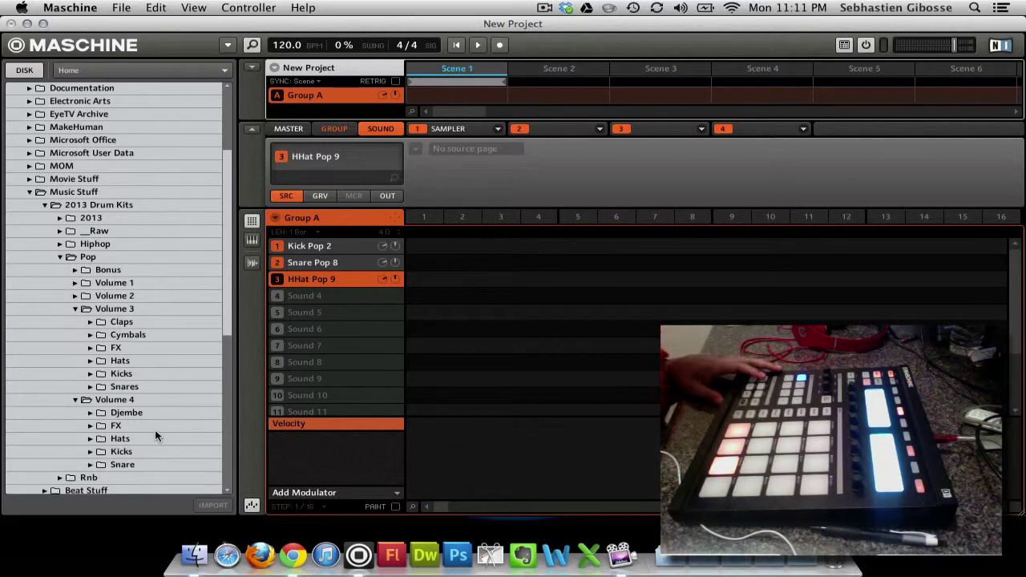
- Load Snappy 070.wav from Pop Volume 3's Kicks onto Sound 1 in place of Kick Pop 2
{"action": "left_click", "coordinate": [75, 400]}
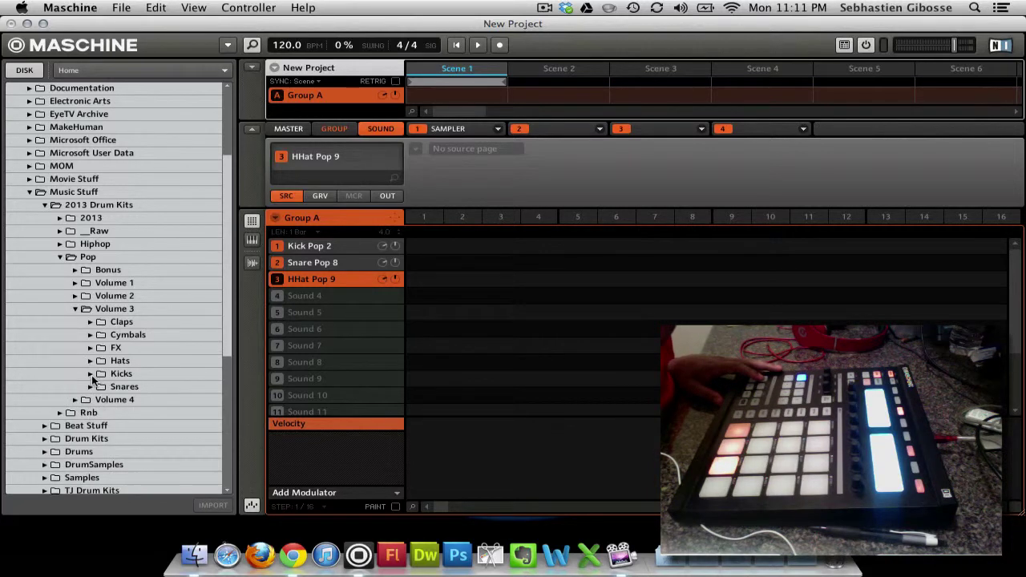
{"action": "left_click", "coordinate": [91, 373]}
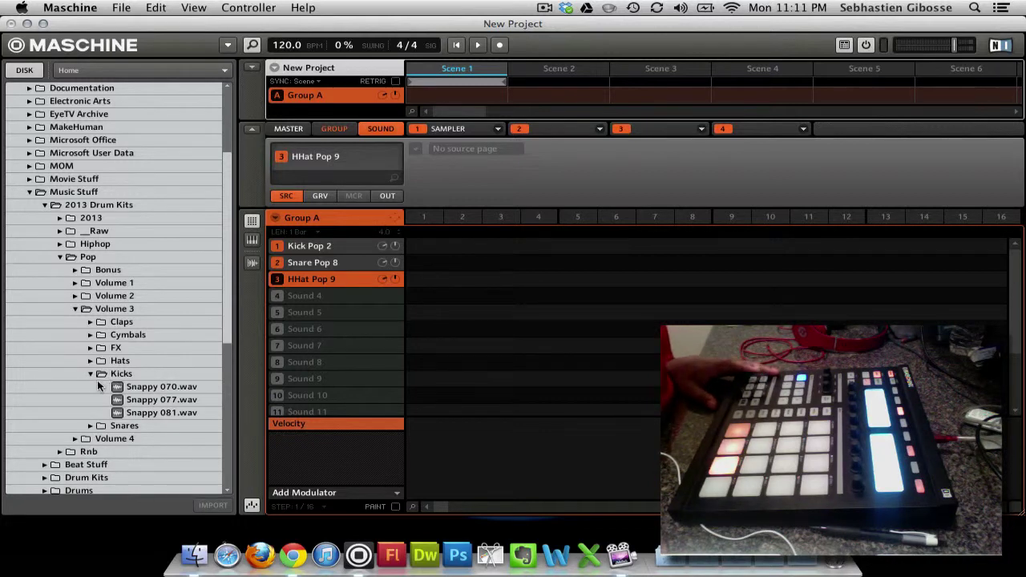
{"action": "left_click", "coordinate": [299, 247]}
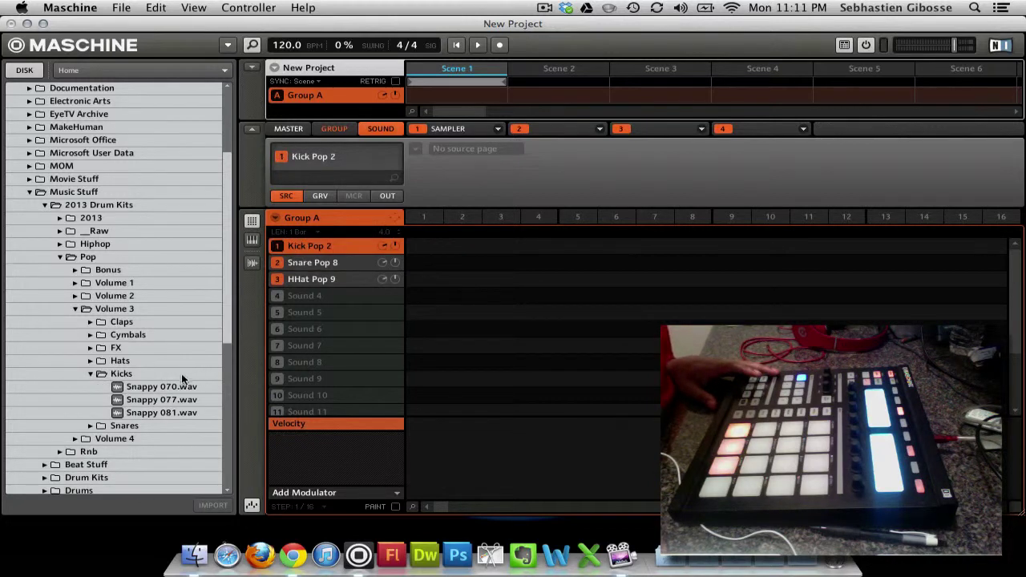
{"action": "double_click", "coordinate": [141, 389]}
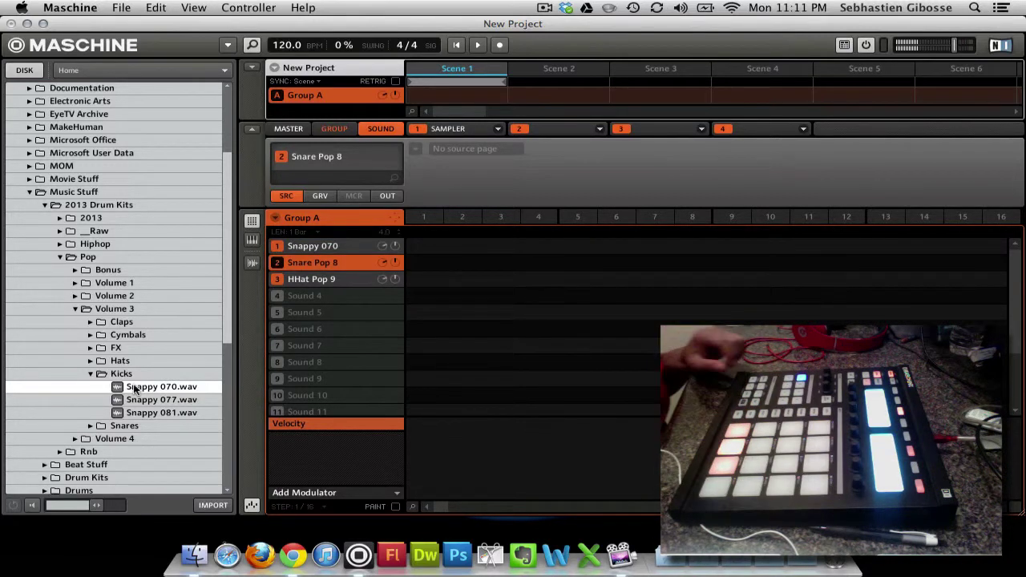
- Collapse the 2013 Drum Kits and Music Stuff folders and switch the browser to the sound Library
{"action": "left_click", "coordinate": [45, 205]}
{"action": "left_click", "coordinate": [30, 192]}
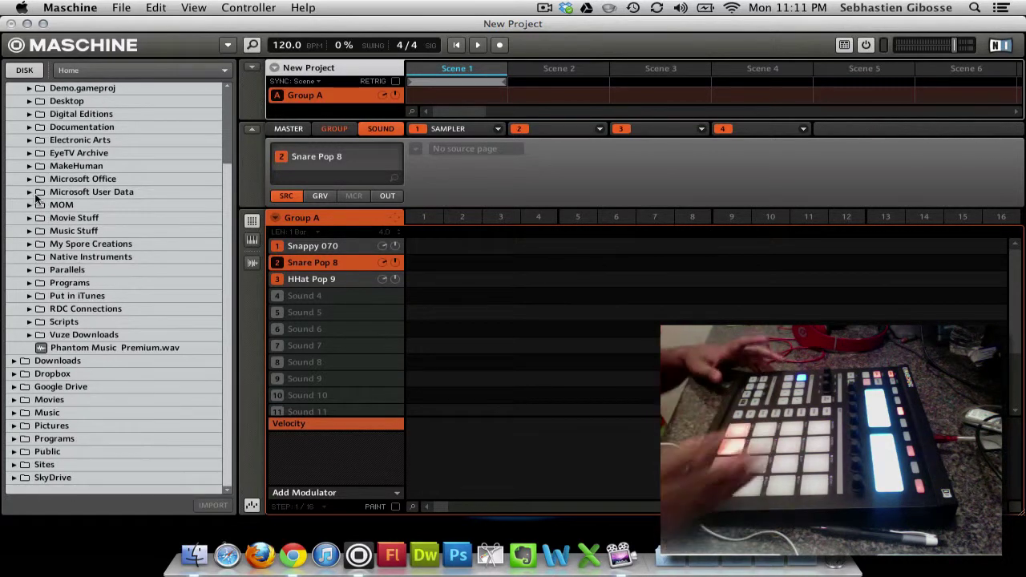
{"action": "left_click", "coordinate": [24, 70]}
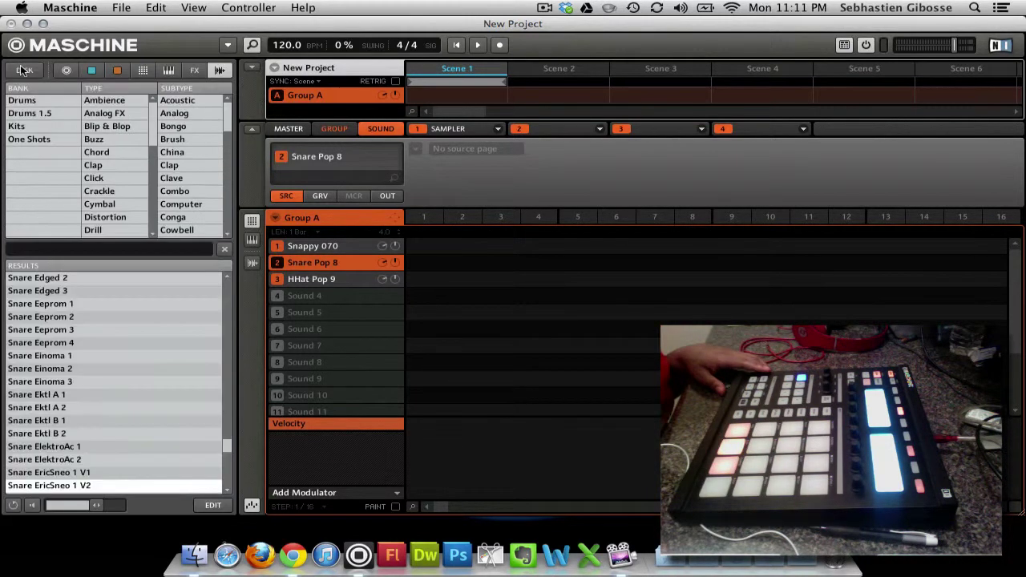